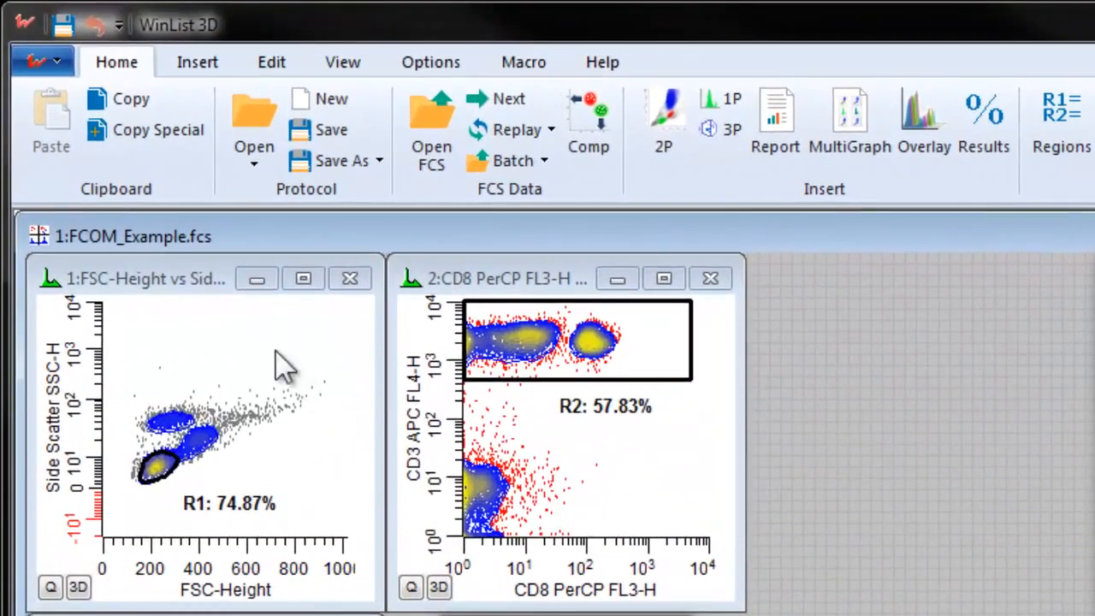
Place histograms 1, 2 and 3 on the report page, two side by side and the third beneath the first
{"action": "left_click", "coordinate": [203, 286]}
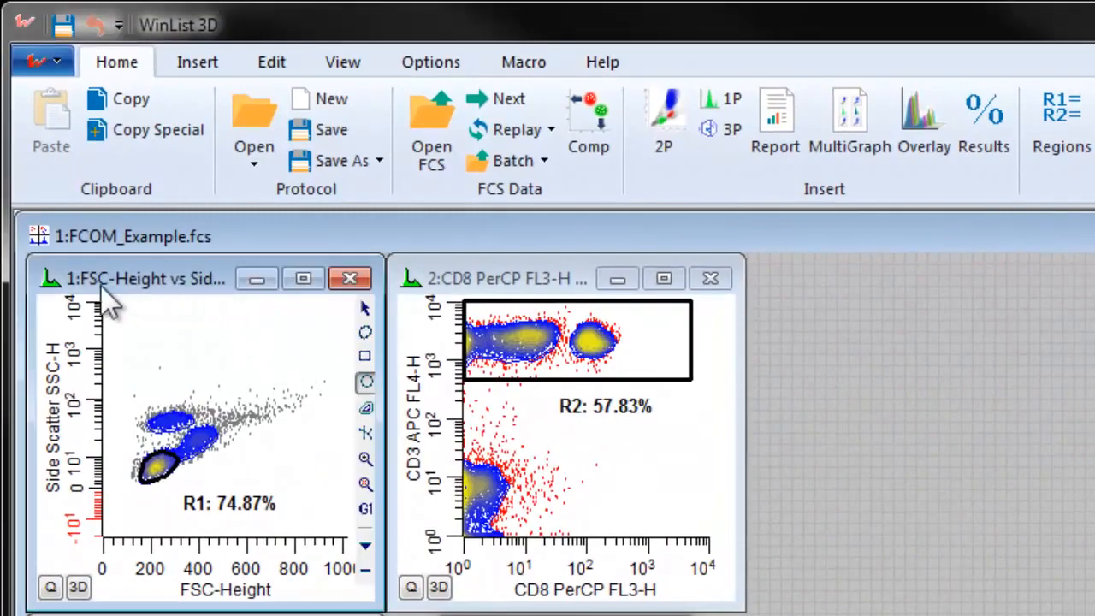
{"action": "left_click_drag", "start_coordinate": [42, 275], "coordinate": [1094, 541]}
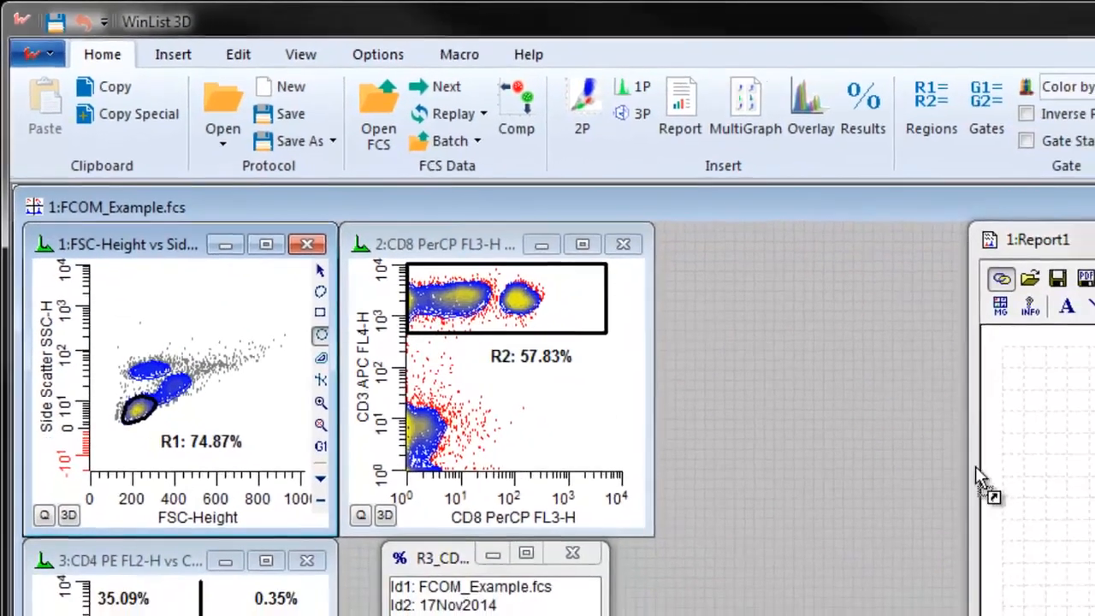
{"action": "left_click_drag", "start_coordinate": [975, 465], "coordinate": [1036, 457]}
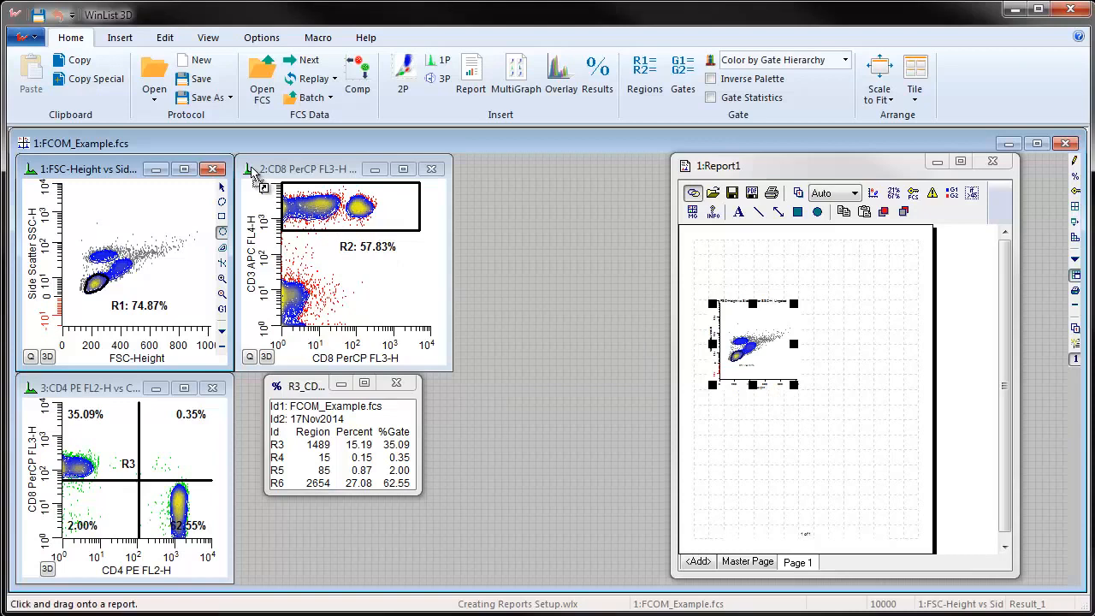
{"action": "left_click_drag", "start_coordinate": [249, 168], "coordinate": [832, 304]}
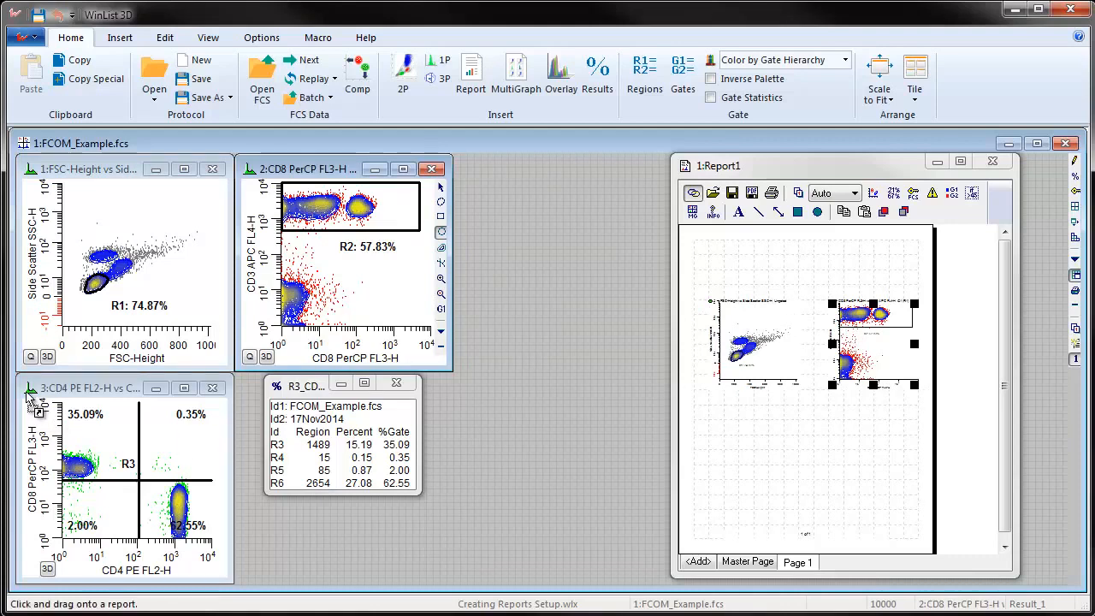
{"action": "left_click_drag", "start_coordinate": [31, 389], "coordinate": [717, 465]}
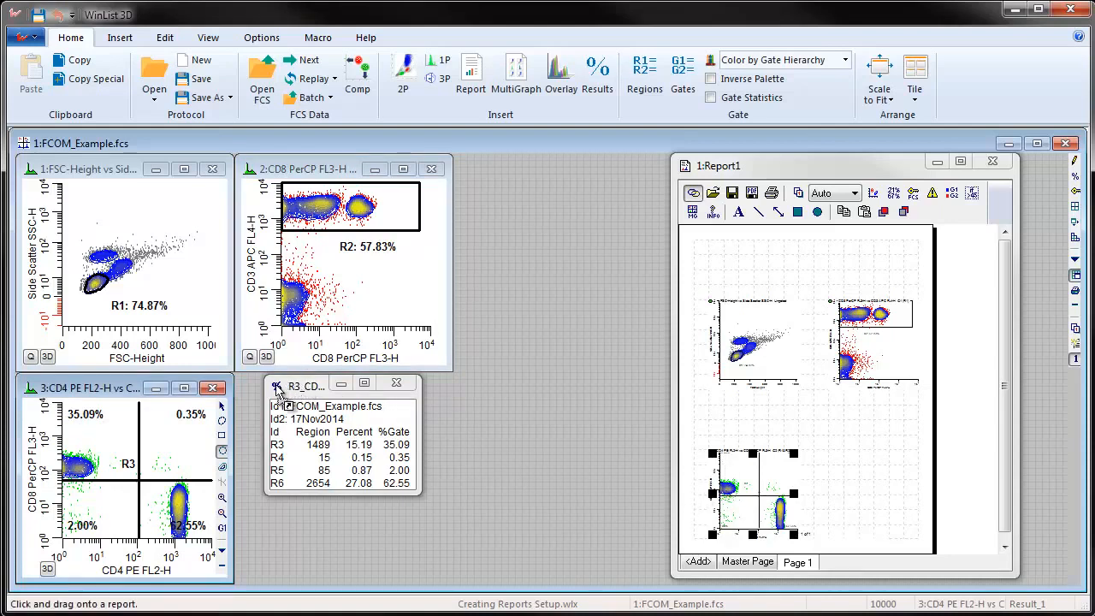
Place the R3_CD4 PE vs CD8 PerCP results on the report beside the third histogram and resize the object to fit its table
{"action": "left_click_drag", "start_coordinate": [277, 386], "coordinate": [830, 480]}
{"action": "left_click_drag", "start_coordinate": [885, 536], "coordinate": [914, 520]}
{"action": "left_click", "coordinate": [966, 553]}
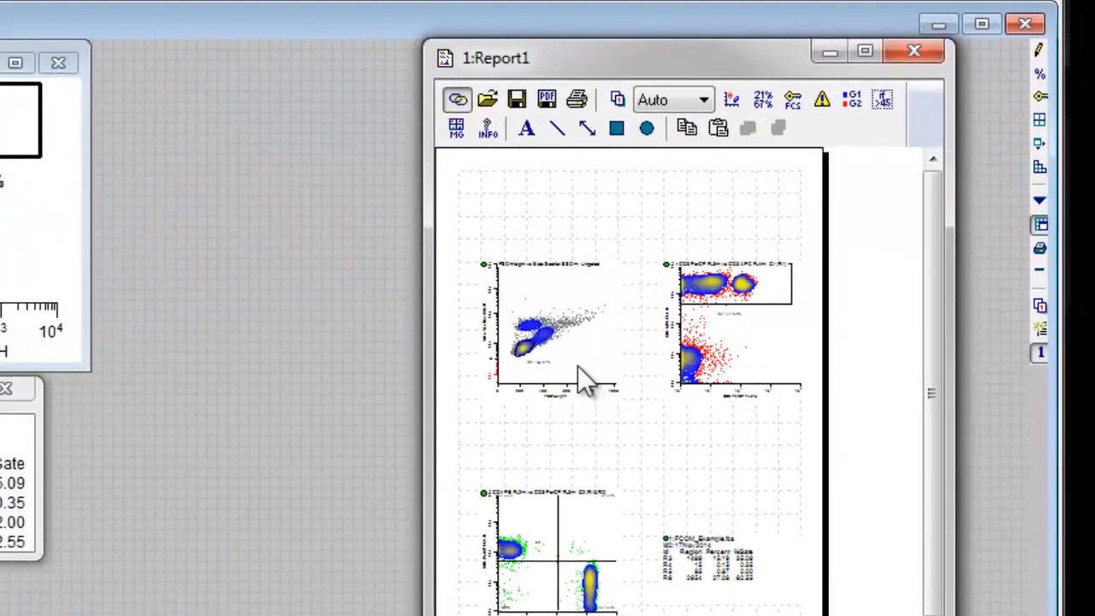
Set the report's FSC-Height histogram link to show name and gate, high quality, and update when the histogram changes
{"action": "double_click", "coordinate": [698, 367]}
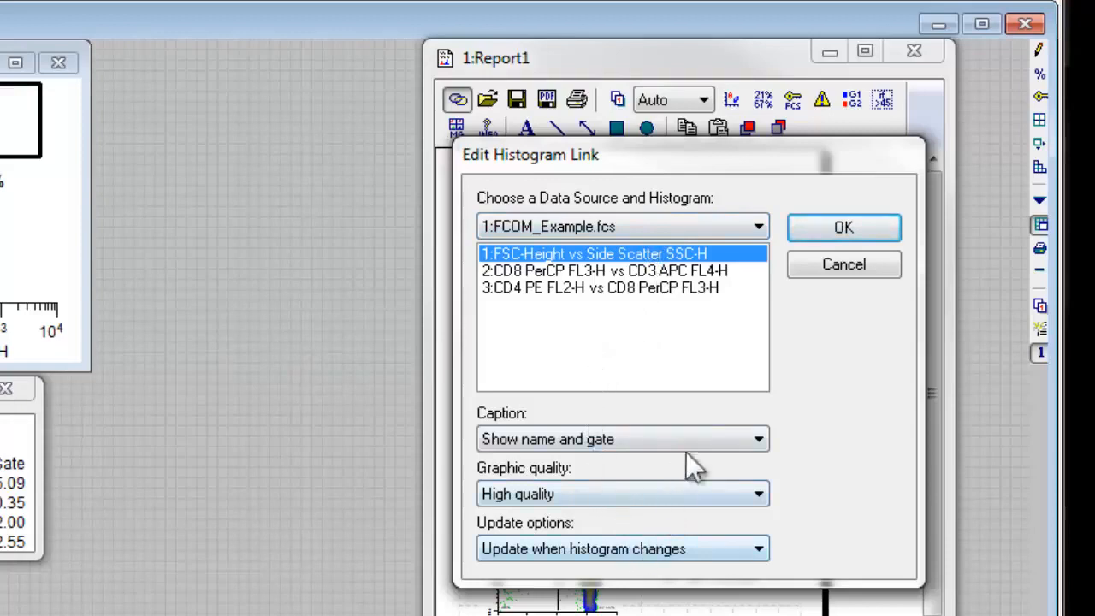
{"action": "left_click", "coordinate": [760, 438]}
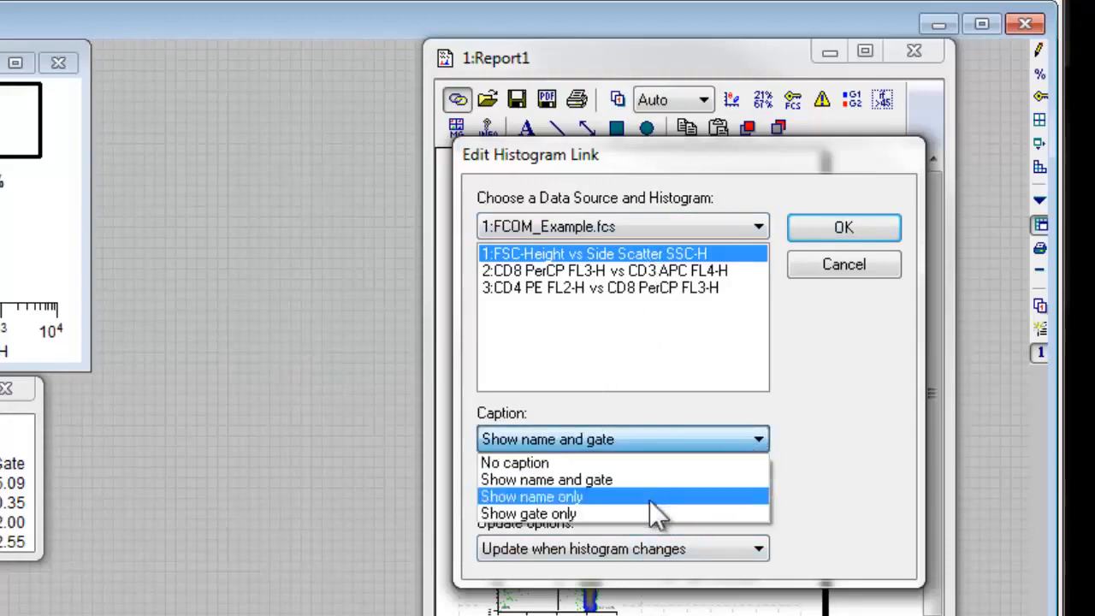
{"action": "left_click", "coordinate": [640, 480]}
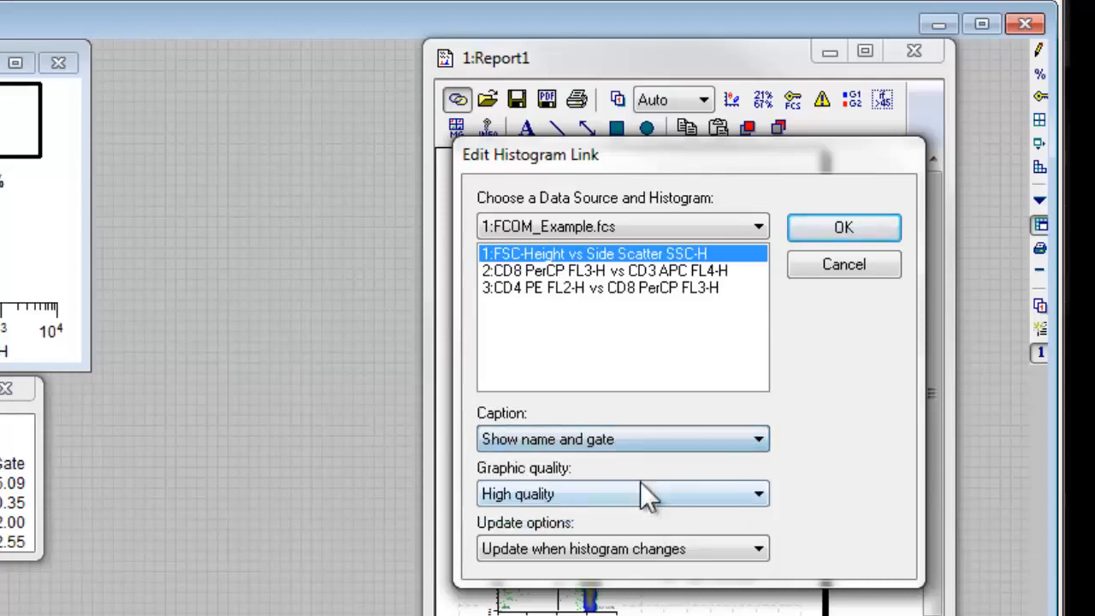
{"action": "left_click", "coordinate": [758, 495]}
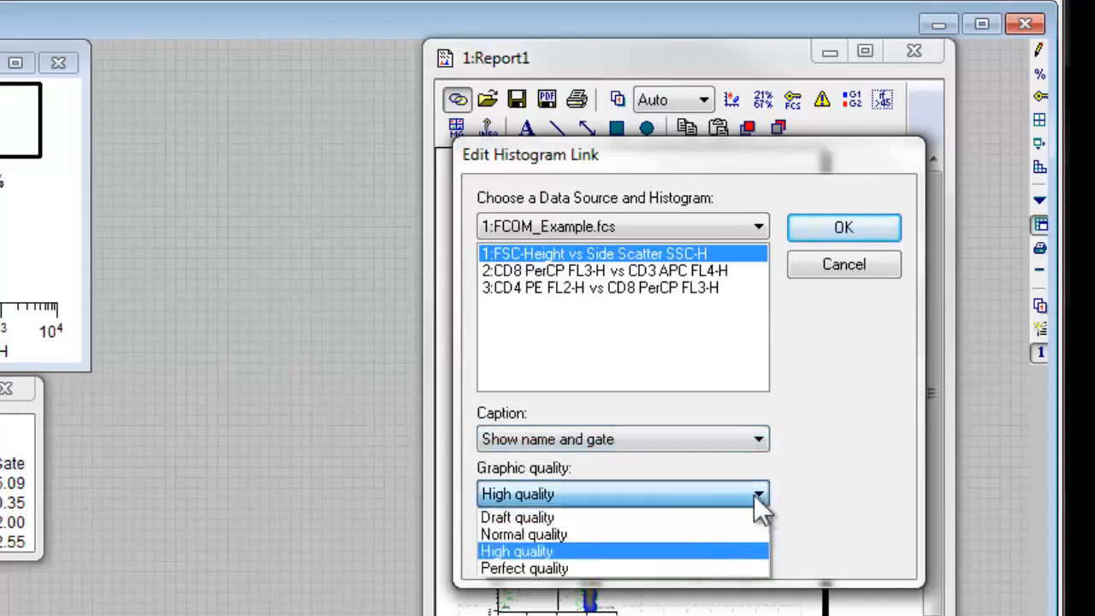
{"action": "left_click", "coordinate": [629, 551]}
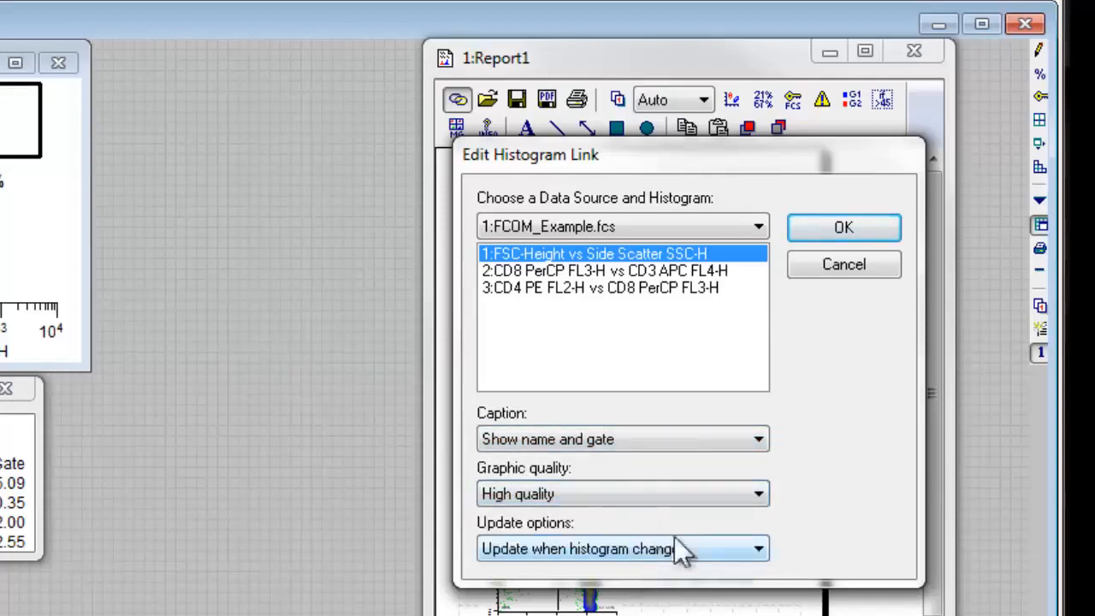
{"action": "left_click", "coordinate": [757, 548]}
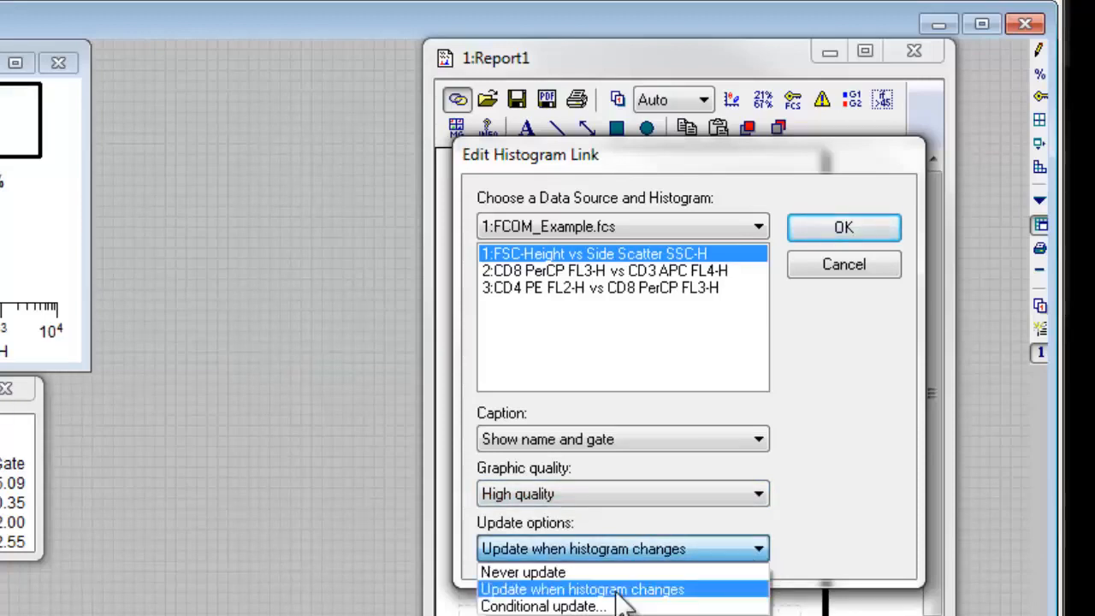
{"action": "left_click", "coordinate": [694, 590]}
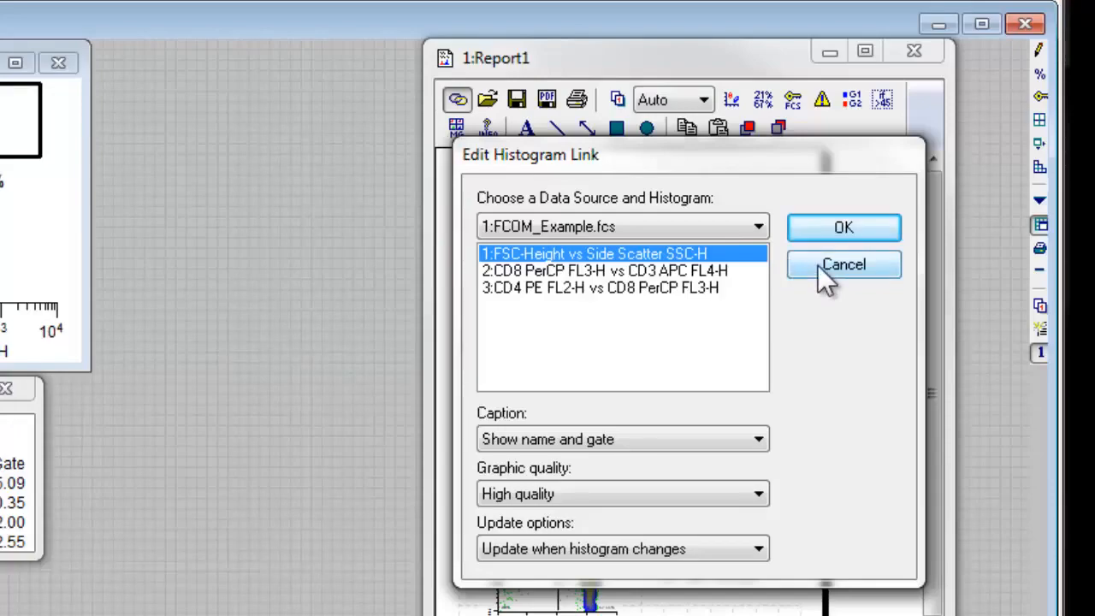
{"action": "left_click", "coordinate": [814, 231]}
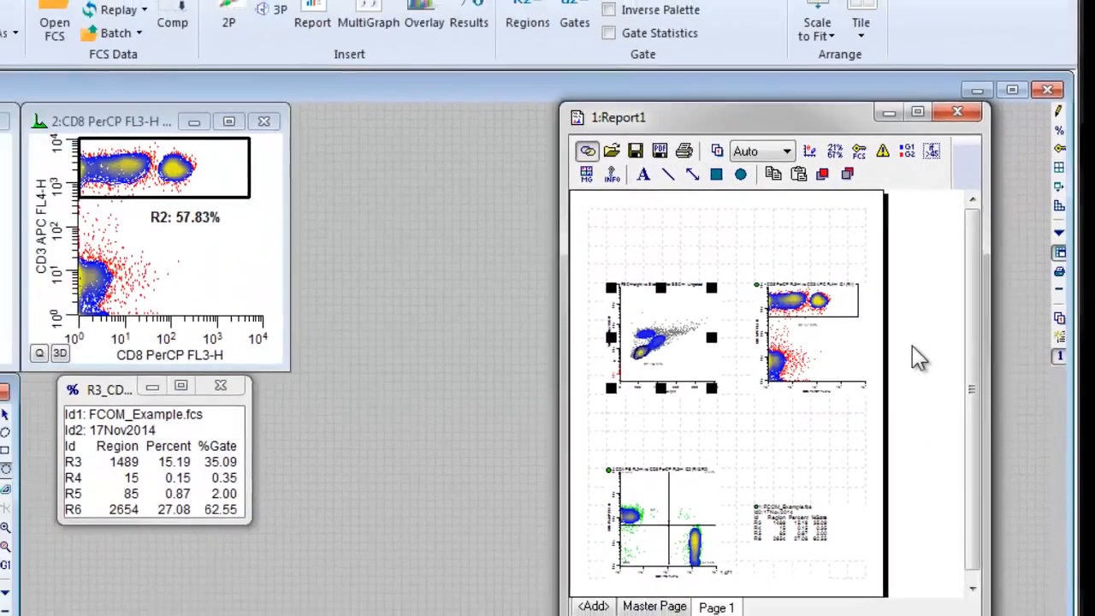
{"action": "left_click", "coordinate": [912, 347]}
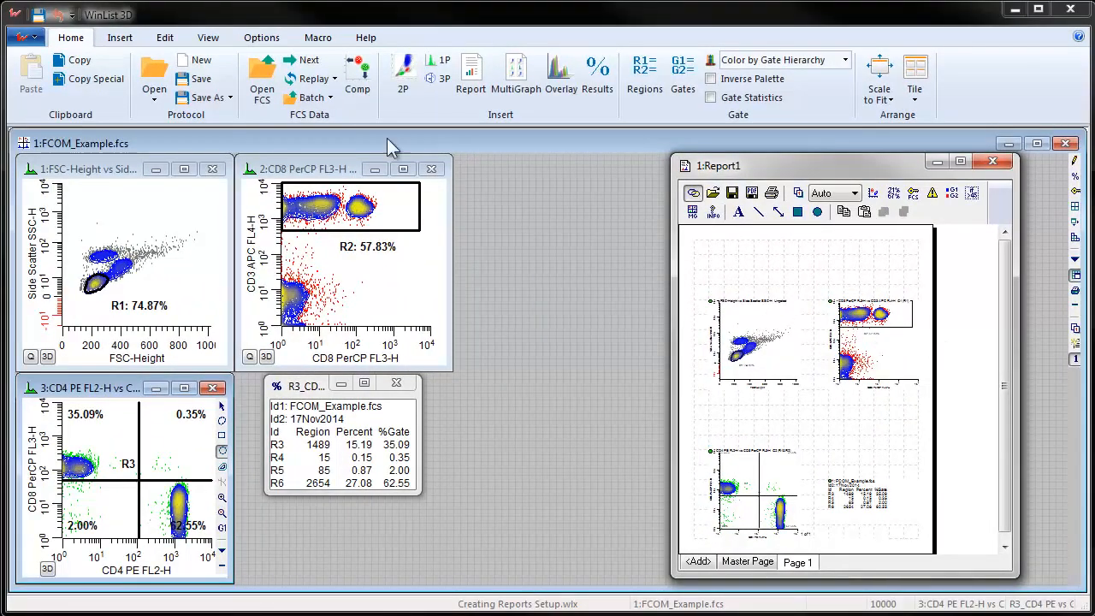
Create a results window named LS for region R1 with MedianAdcX and MedianAdcY added, and place it below the R3 results window
{"action": "left_click", "coordinate": [120, 39]}
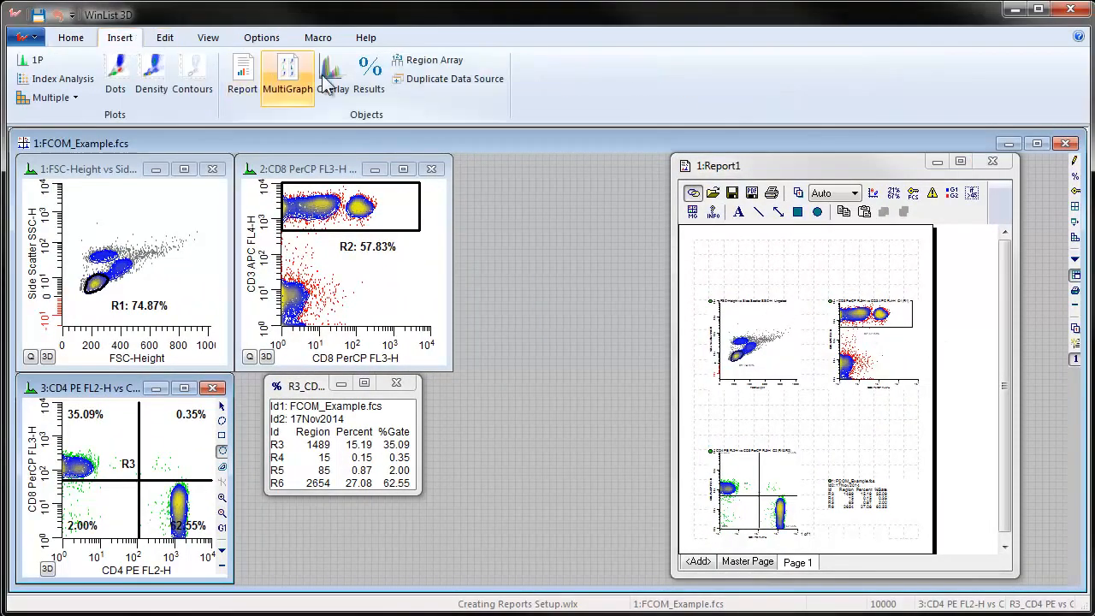
{"action": "left_click", "coordinate": [373, 94]}
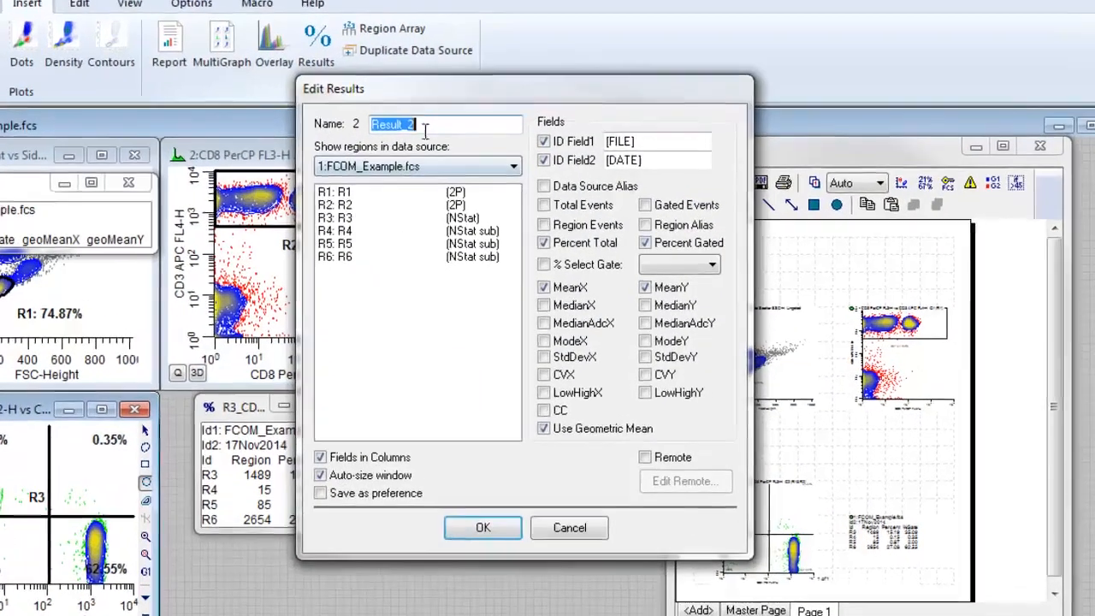
{"action": "type", "text": "LS"}
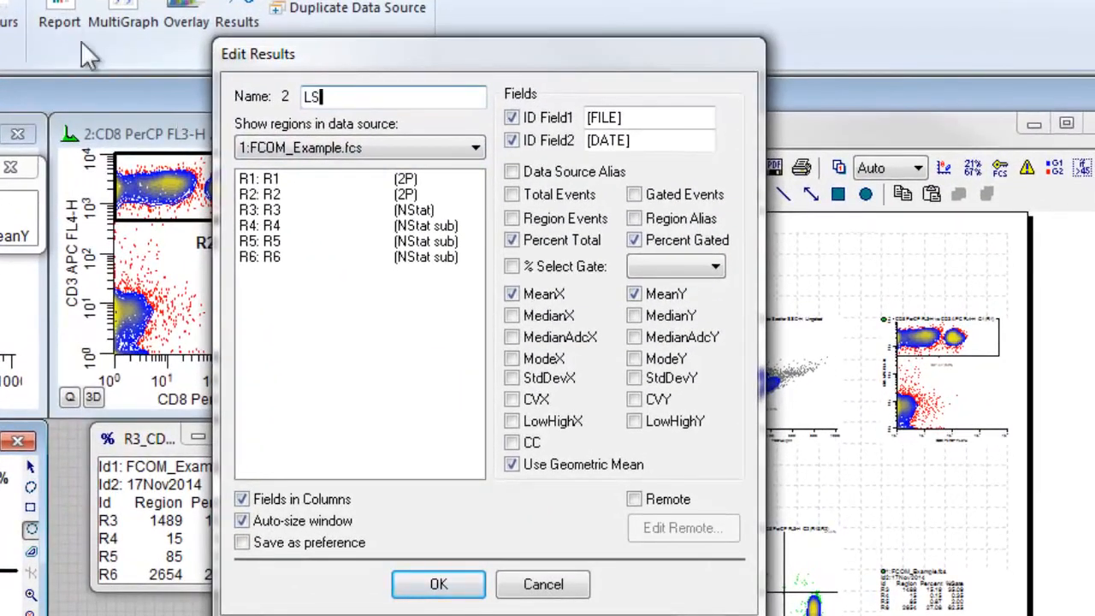
{"action": "left_click", "coordinate": [266, 179]}
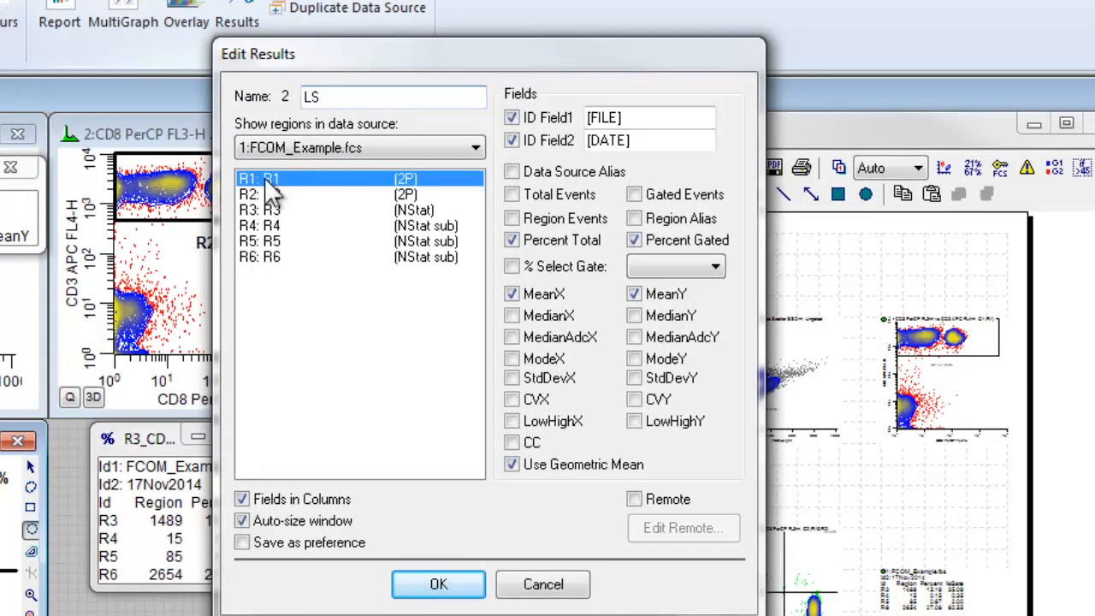
{"action": "left_click", "coordinate": [514, 337]}
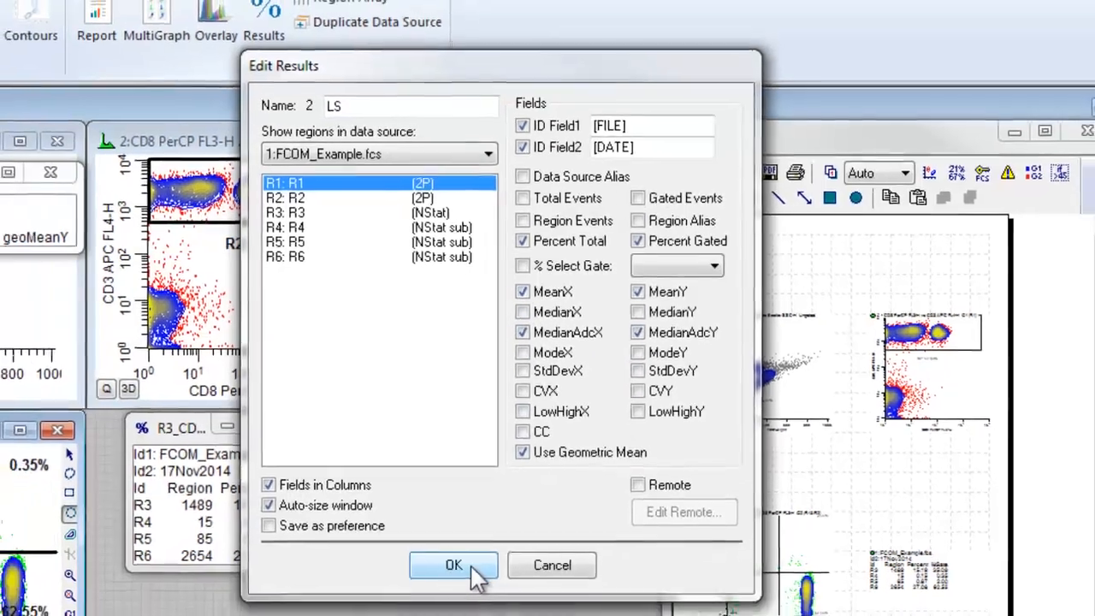
{"action": "left_click", "coordinate": [470, 567]}
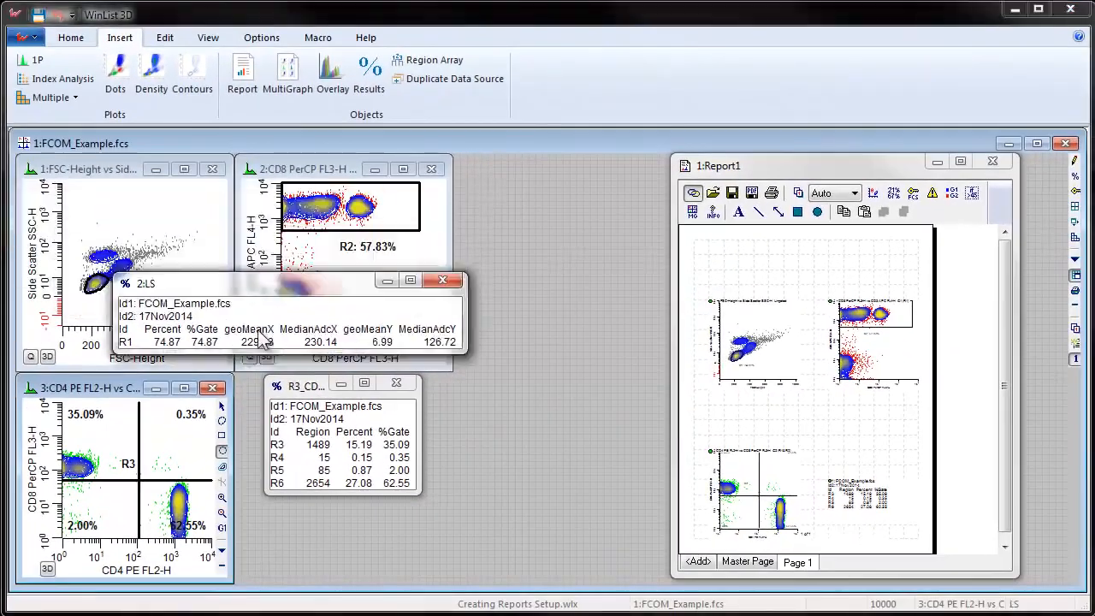
{"action": "left_click_drag", "start_coordinate": [219, 287], "coordinate": [362, 507]}
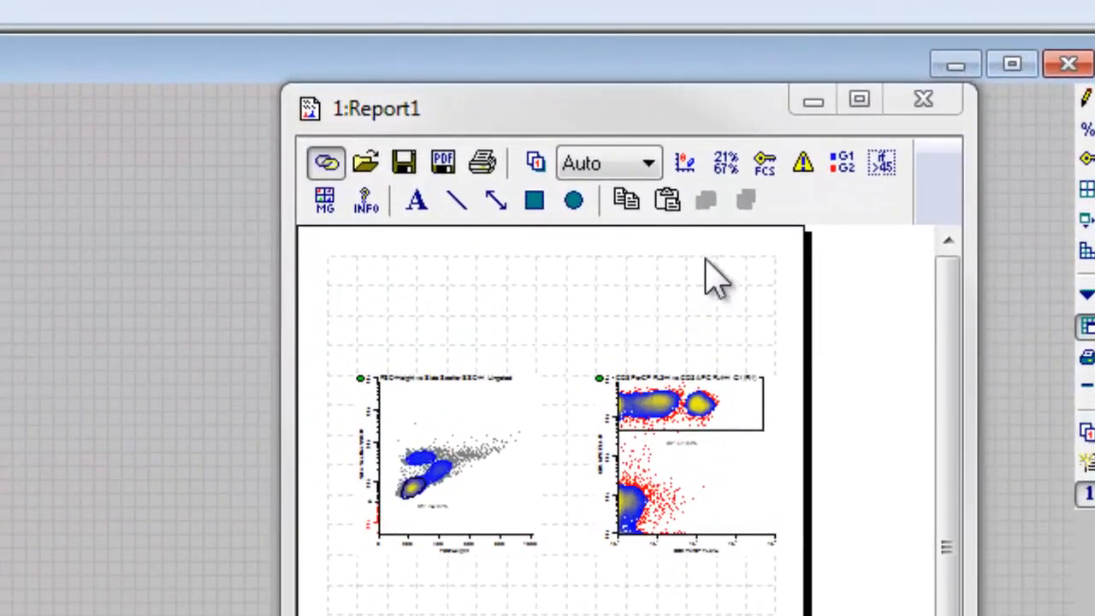
Insert a results link to the LS results window on the report page
{"action": "left_click", "coordinate": [726, 165]}
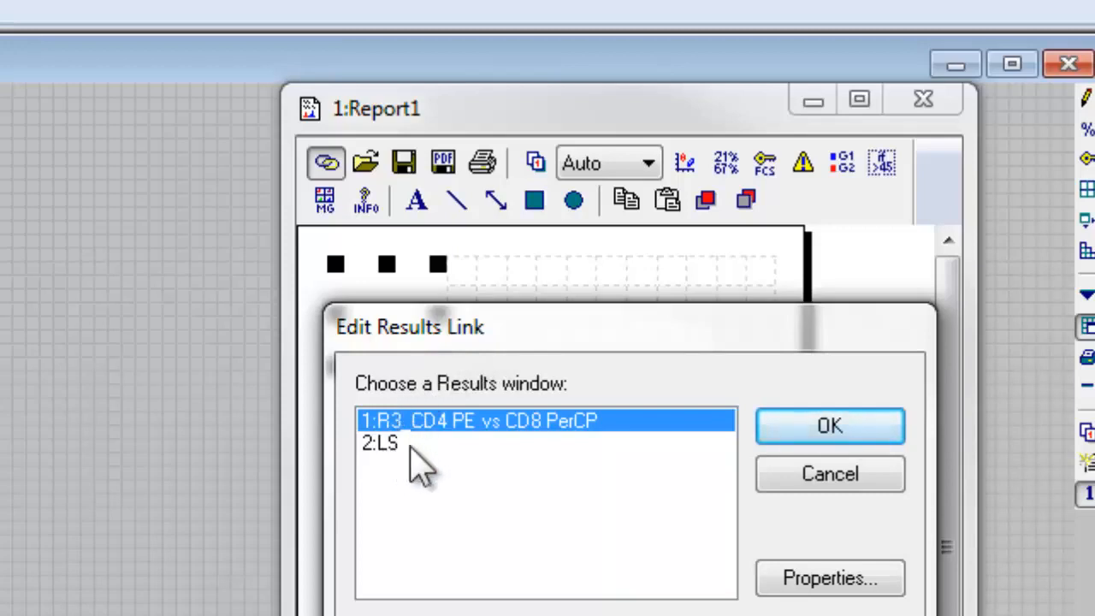
{"action": "left_click", "coordinate": [409, 447]}
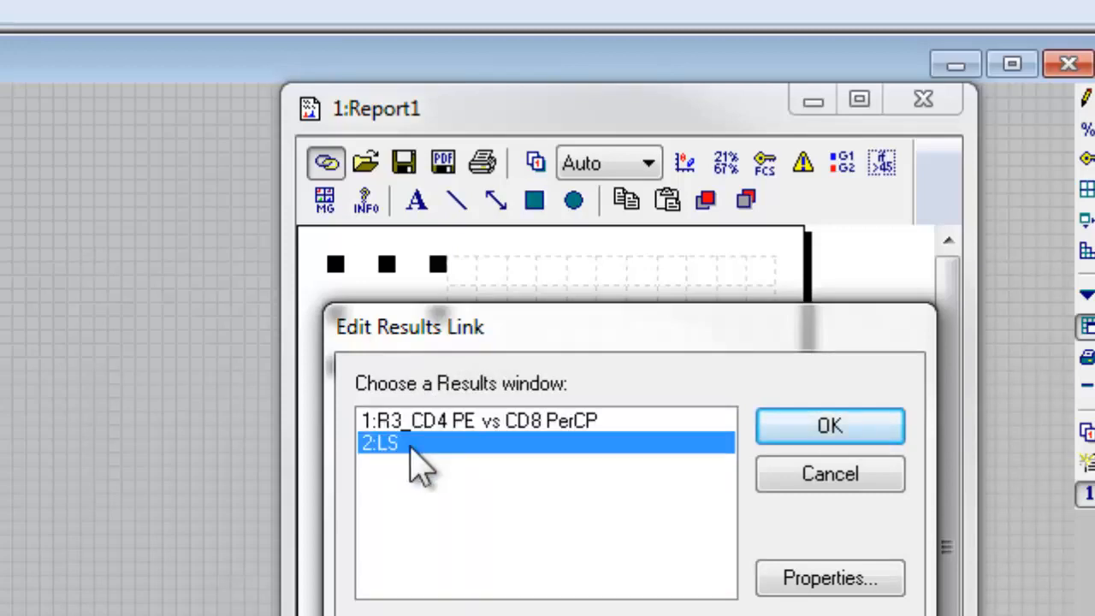
{"action": "left_click", "coordinate": [797, 435]}
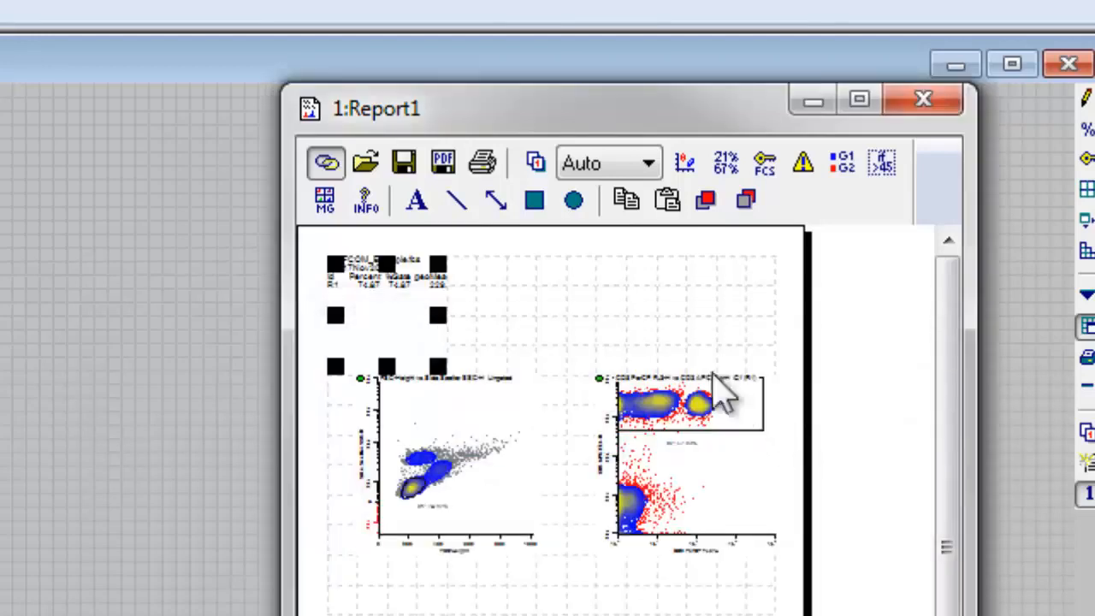
Move the LS results object between the two rows of histograms and resize it wide and short to show all its columns
{"action": "left_click_drag", "start_coordinate": [367, 288], "coordinate": [450, 600]}
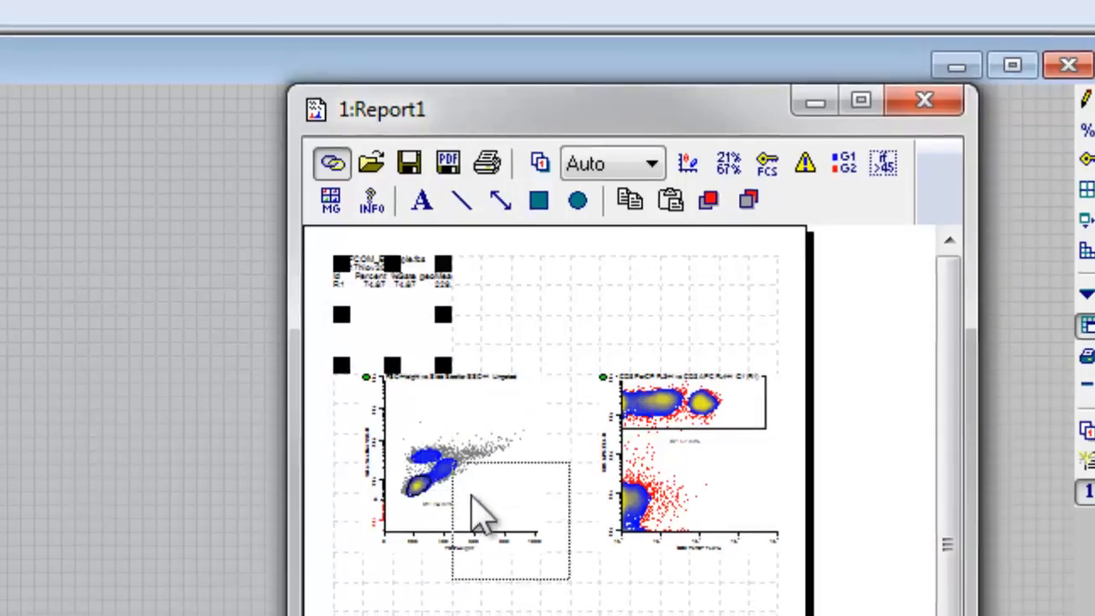
{"action": "left_click_drag", "start_coordinate": [484, 558], "coordinate": [432, 604]}
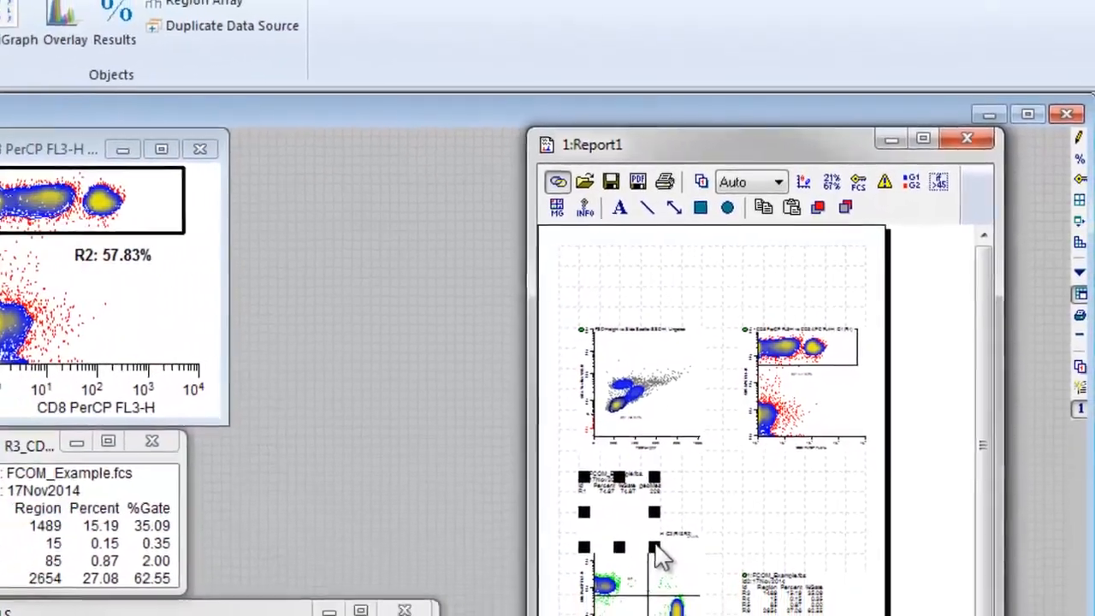
{"action": "left_click_drag", "start_coordinate": [656, 546], "coordinate": [889, 440]}
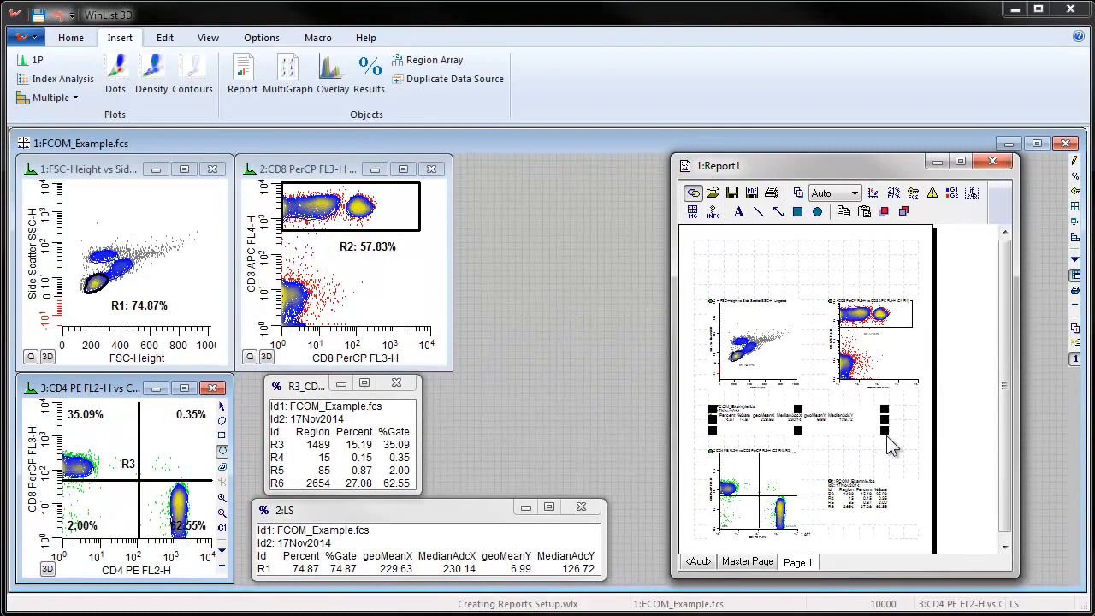
{"action": "left_click", "coordinate": [965, 525]}
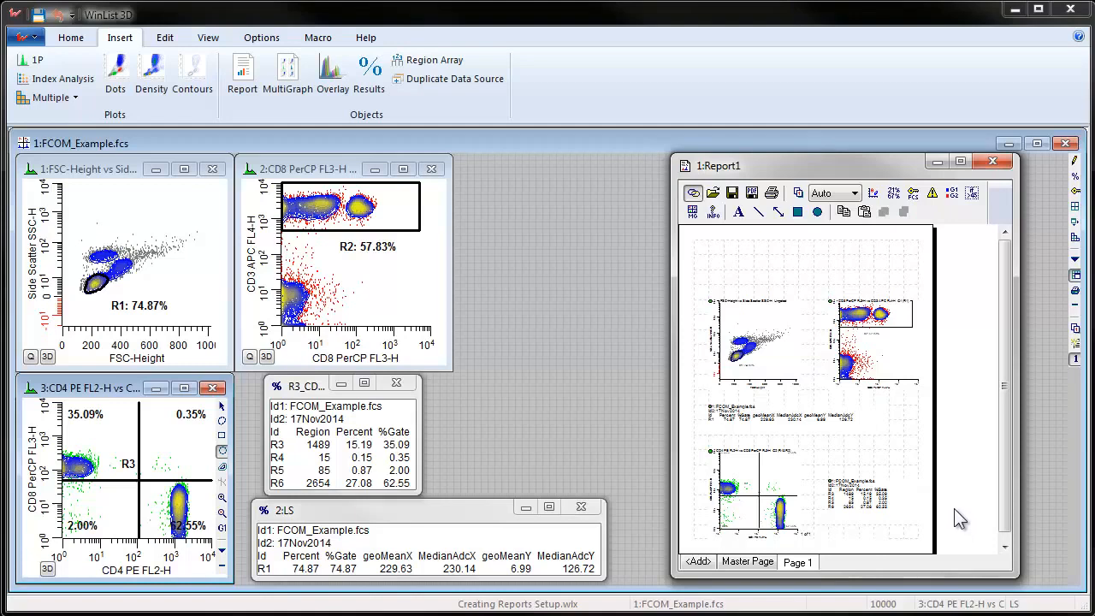
Insert a keyword object on the report page, add the DataSource 1 file keyword DS1:$CYT, and preview its value
{"action": "right_click", "coordinate": [859, 279]}
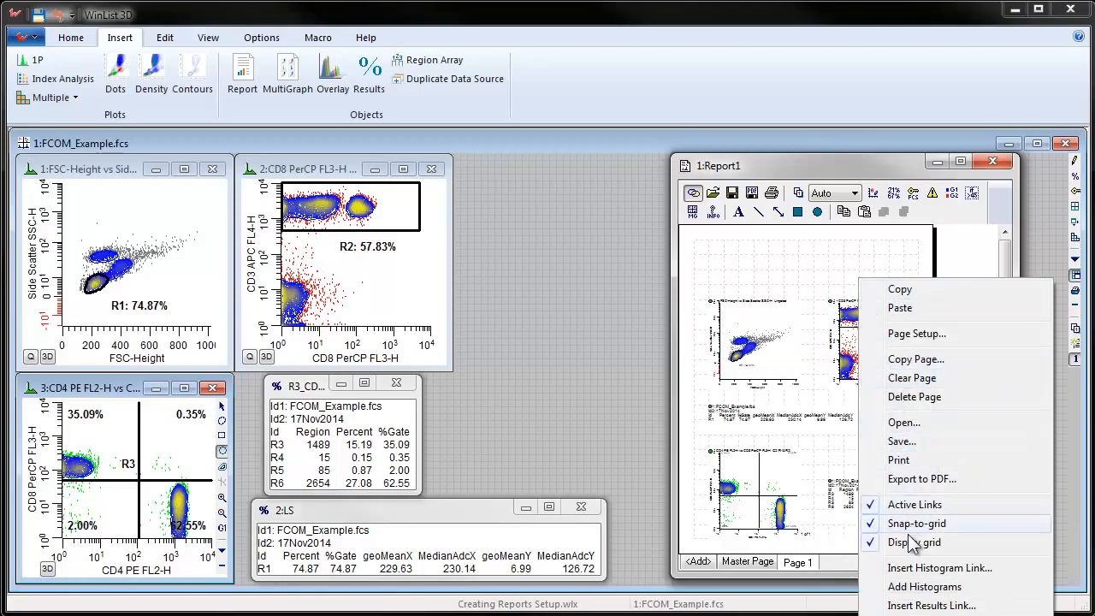
{"action": "left_click", "coordinate": [932, 605]}
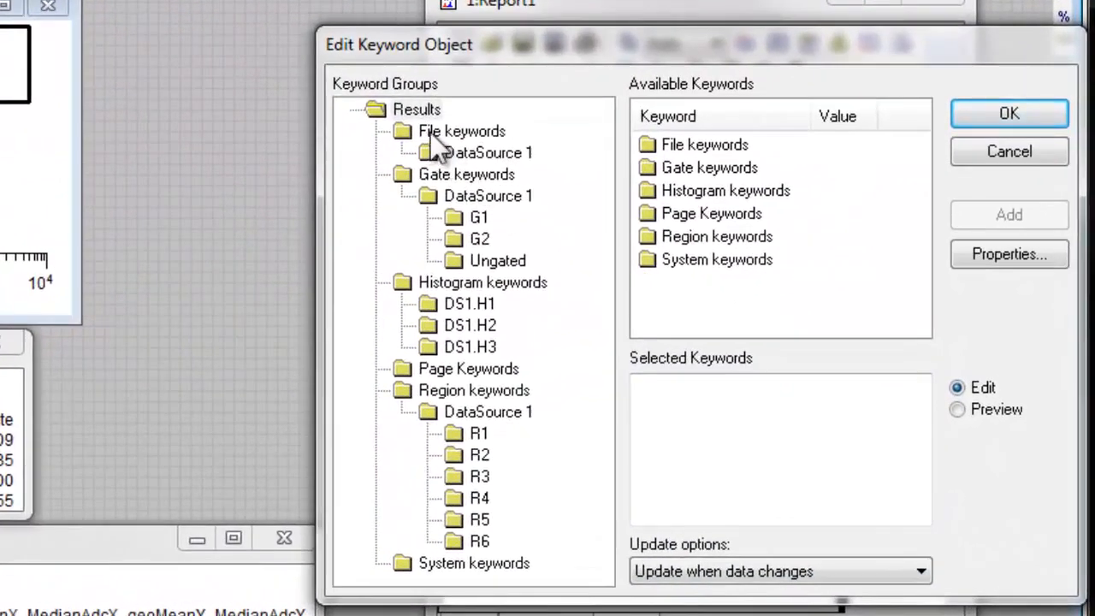
{"action": "left_click", "coordinate": [524, 176]}
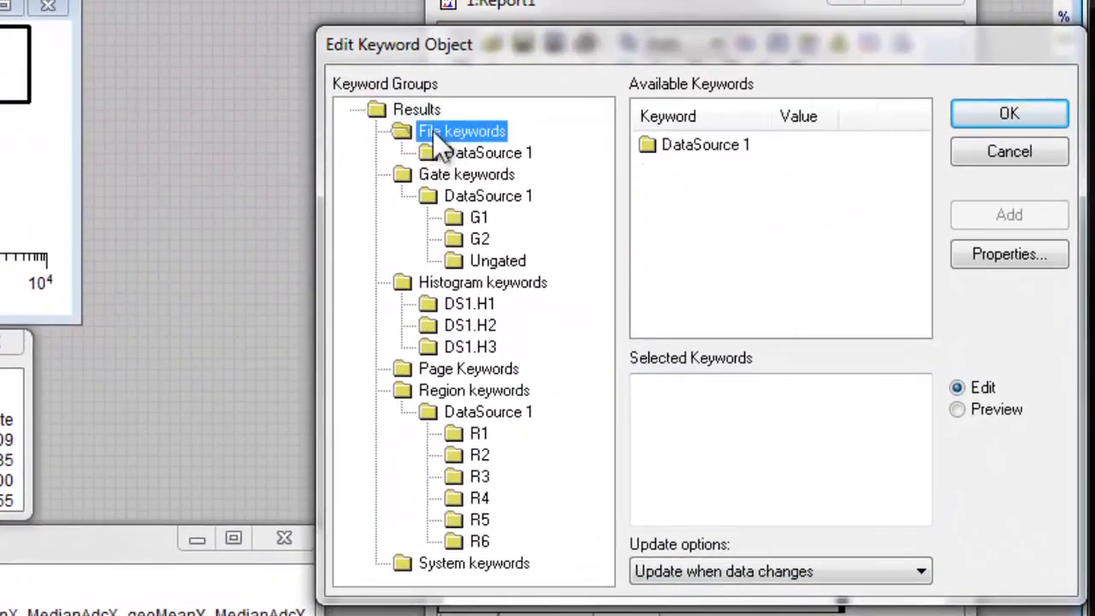
{"action": "left_click", "coordinate": [468, 156]}
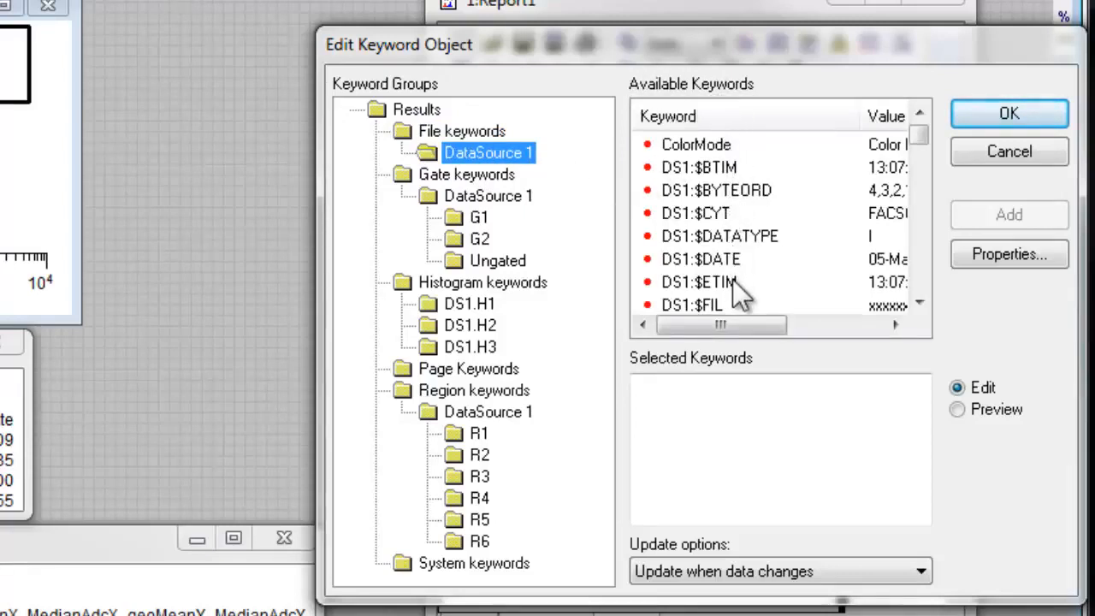
{"action": "left_click", "coordinate": [727, 216]}
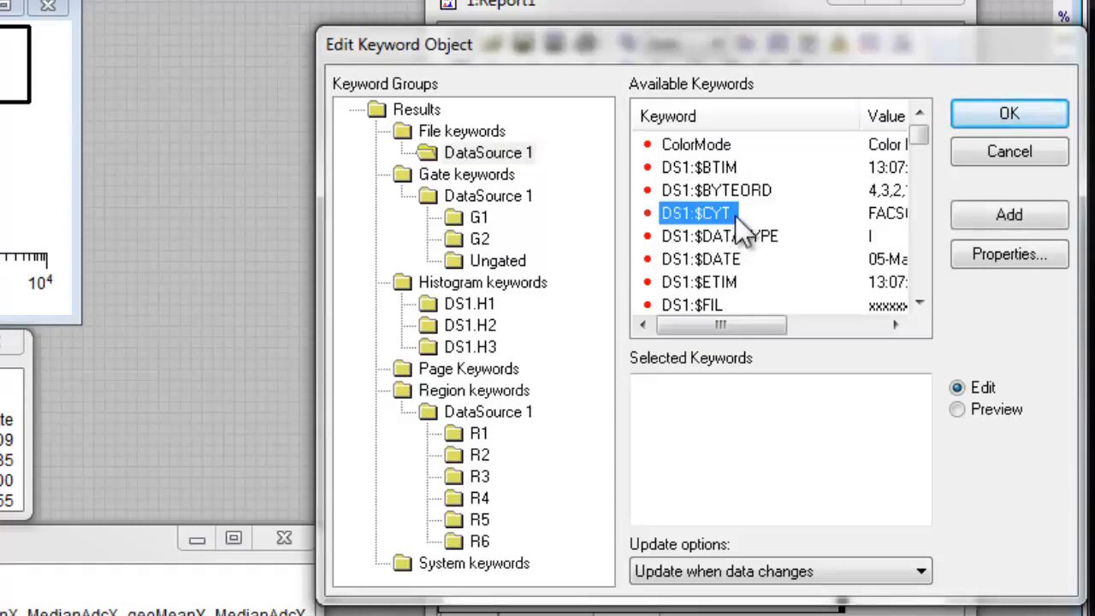
{"action": "left_click", "coordinate": [966, 214]}
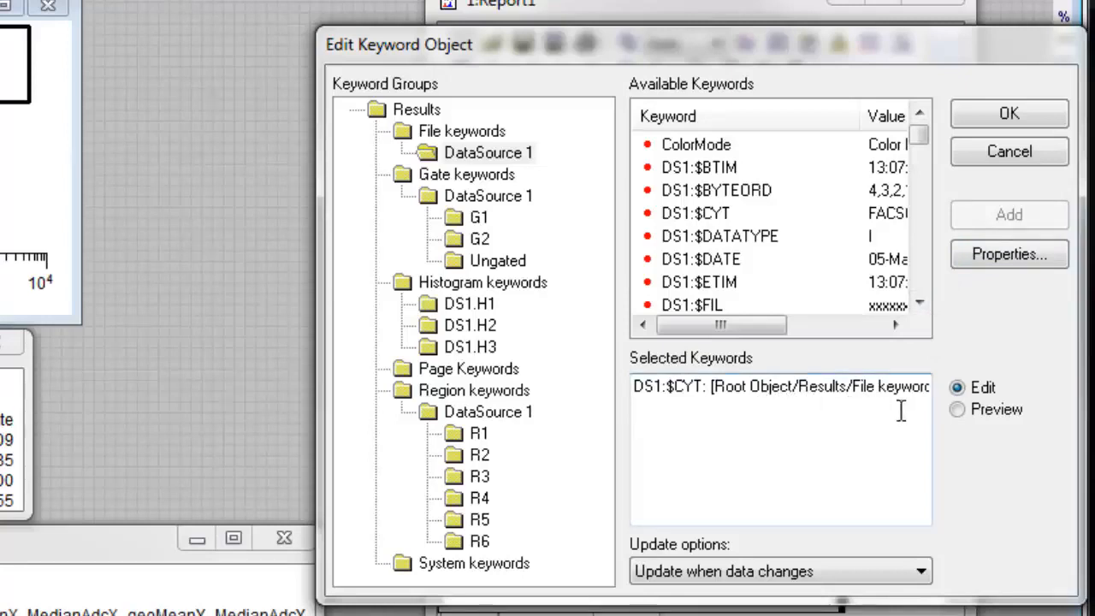
{"action": "left_click", "coordinate": [957, 409]}
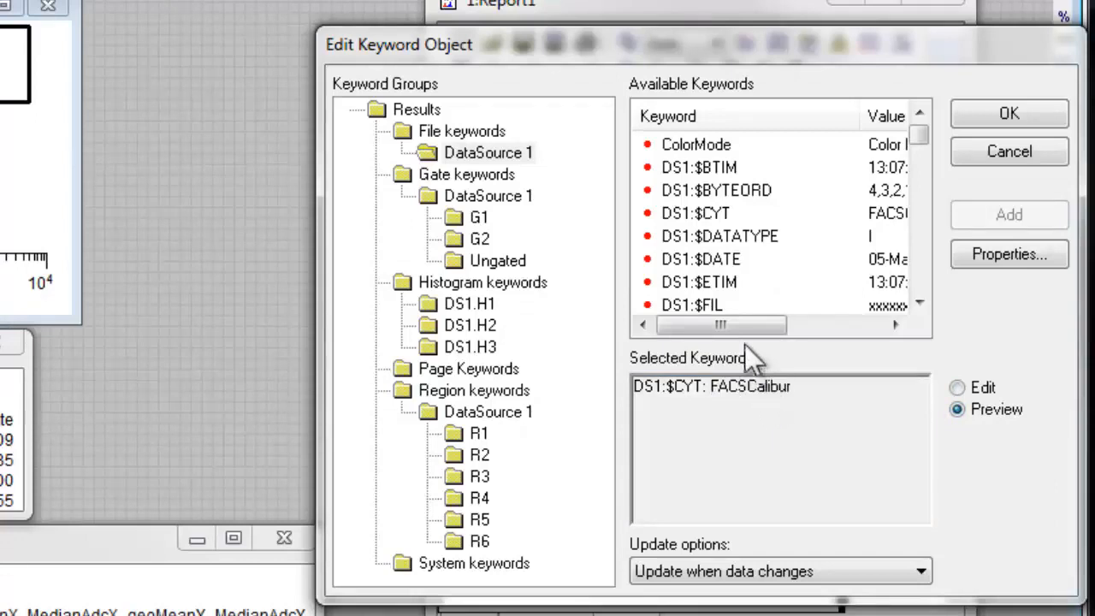
Add the DS1:$DATE keyword to the keyword object and align the object with the left edge of the CD8 histogram
{"action": "left_click", "coordinate": [730, 263]}
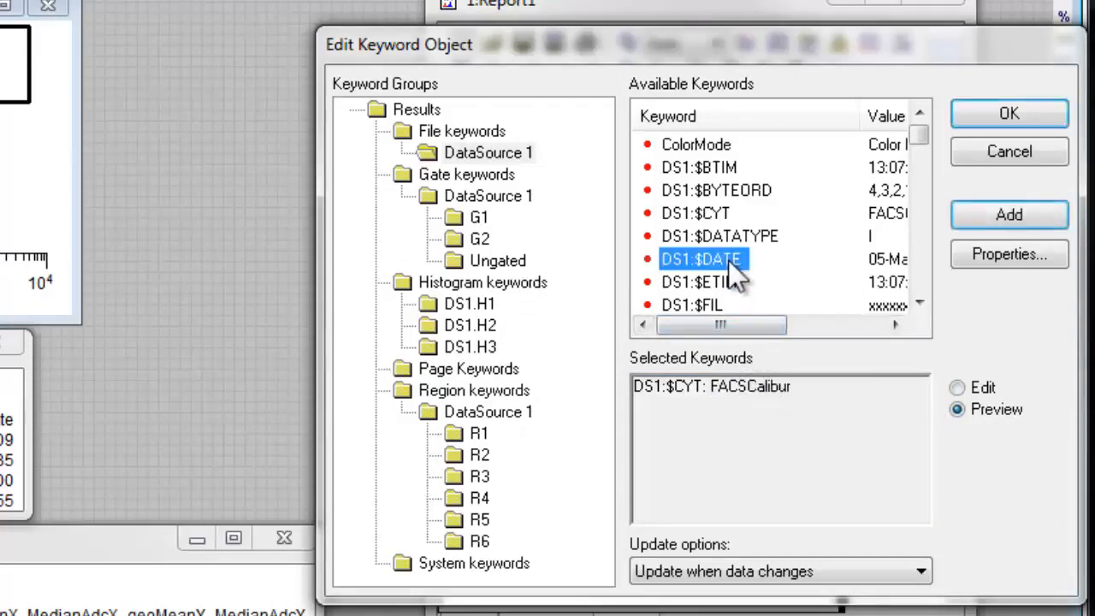
{"action": "left_click", "coordinate": [976, 219]}
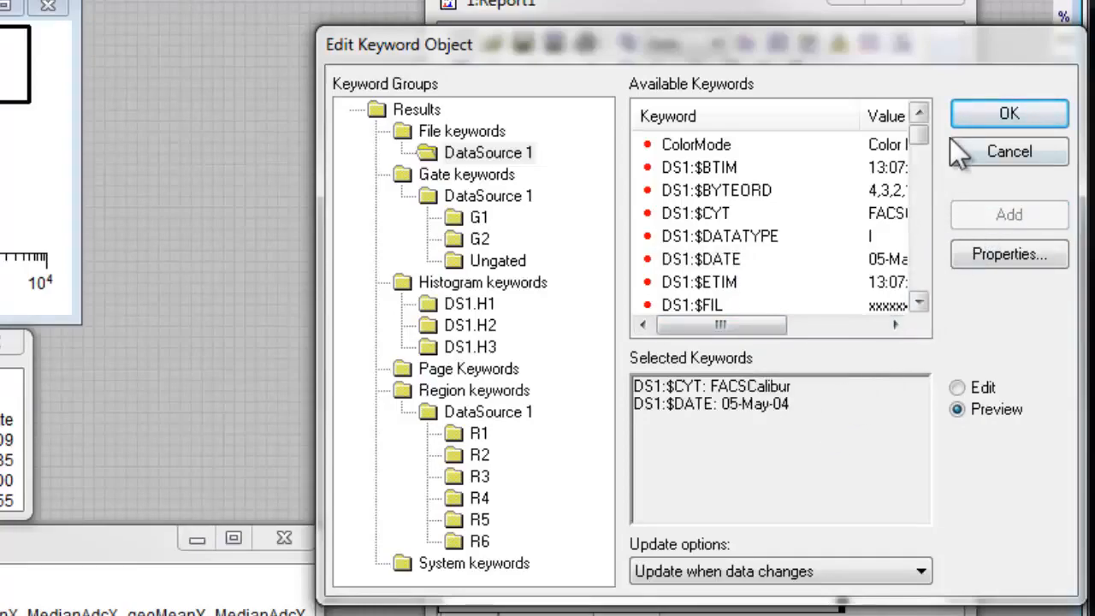
{"action": "left_click", "coordinate": [972, 111]}
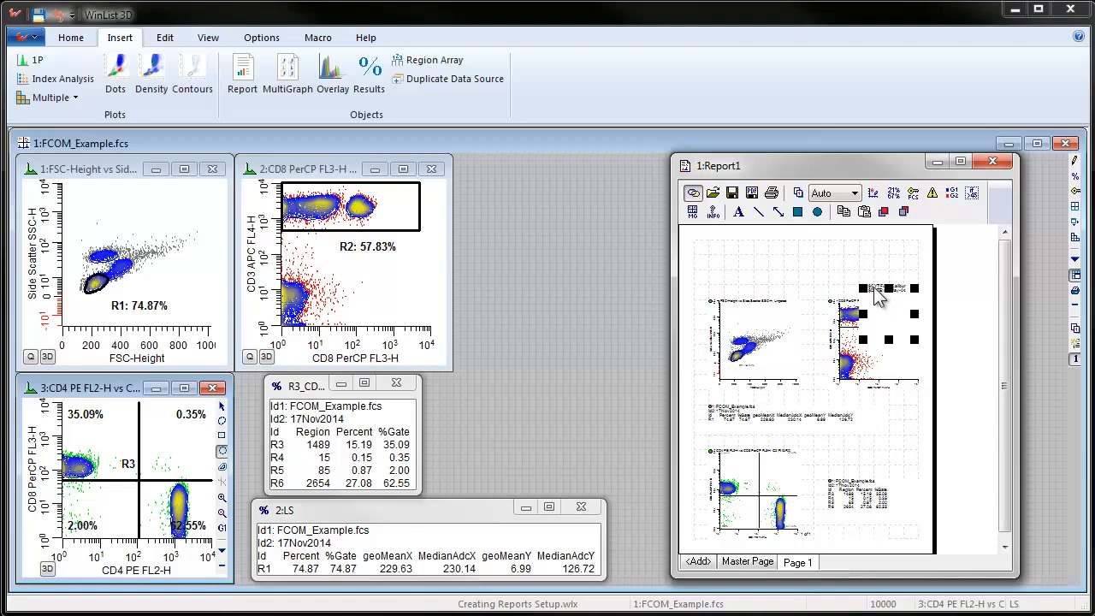
{"action": "left_click_drag", "start_coordinate": [877, 293], "coordinate": [851, 287]}
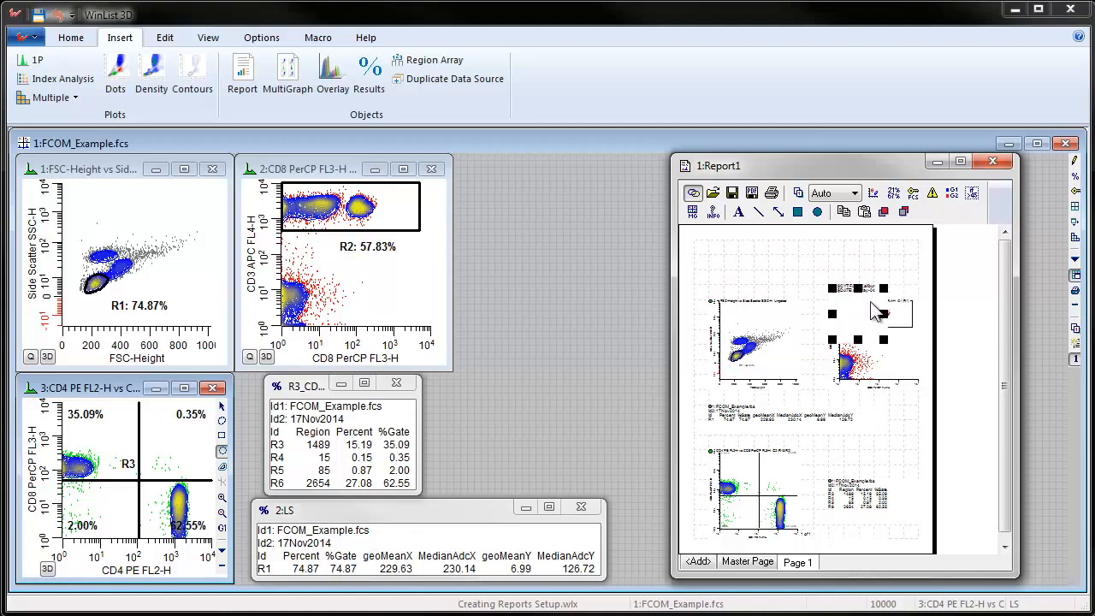
Format the keyword object's text as Arial Bold, size 14, blue, and reshape the object into a wide two-line strip above the CD8 histogram
{"action": "right_click", "coordinate": [862, 293]}
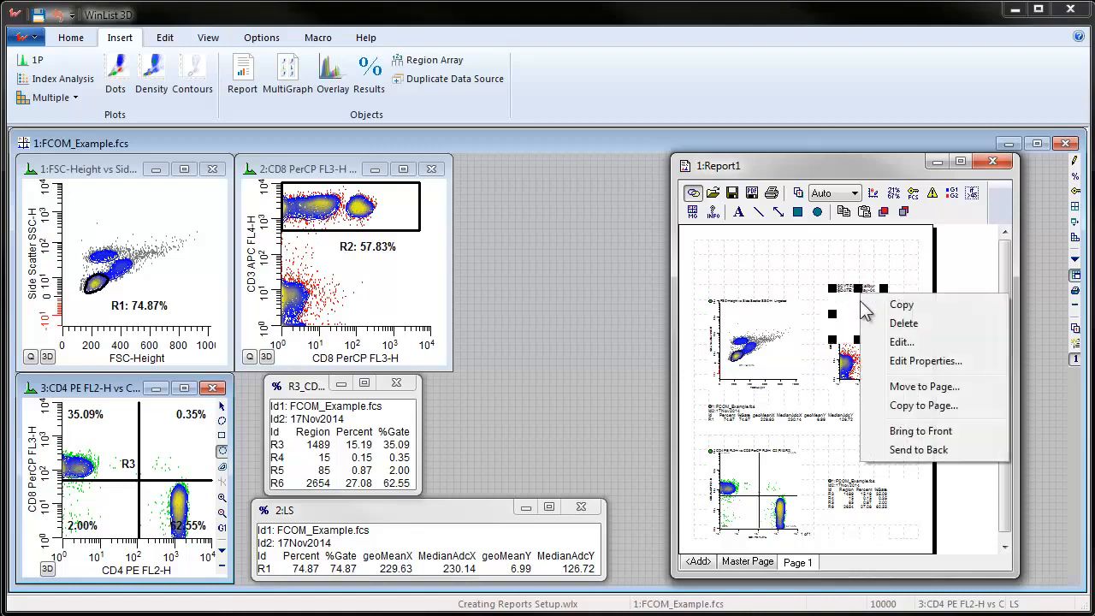
{"action": "left_click", "coordinate": [903, 366]}
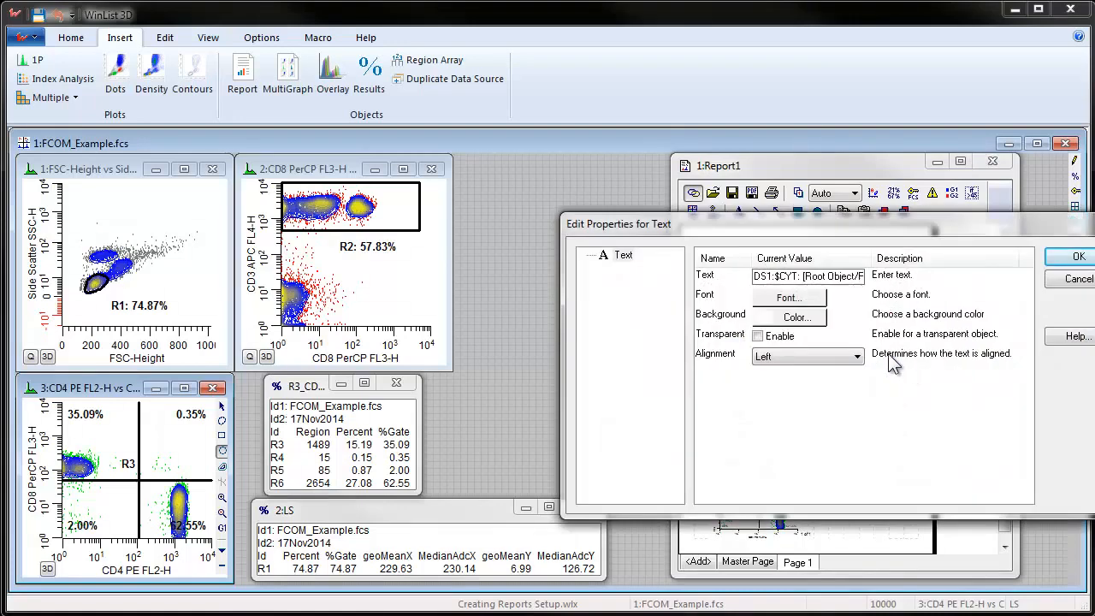
{"action": "left_click", "coordinate": [804, 301]}
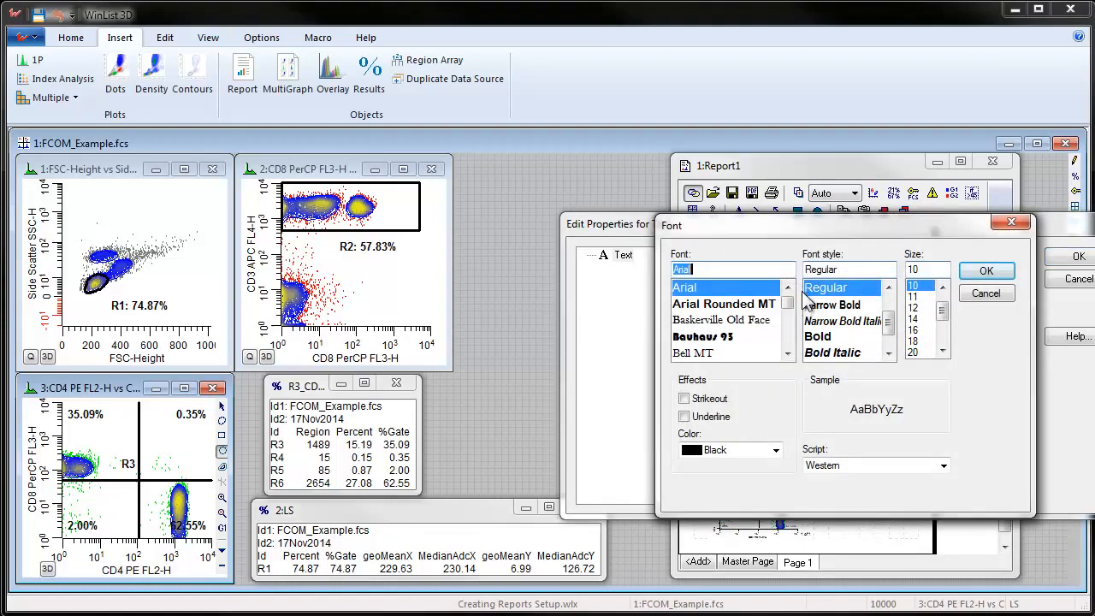
{"action": "left_click", "coordinate": [824, 340]}
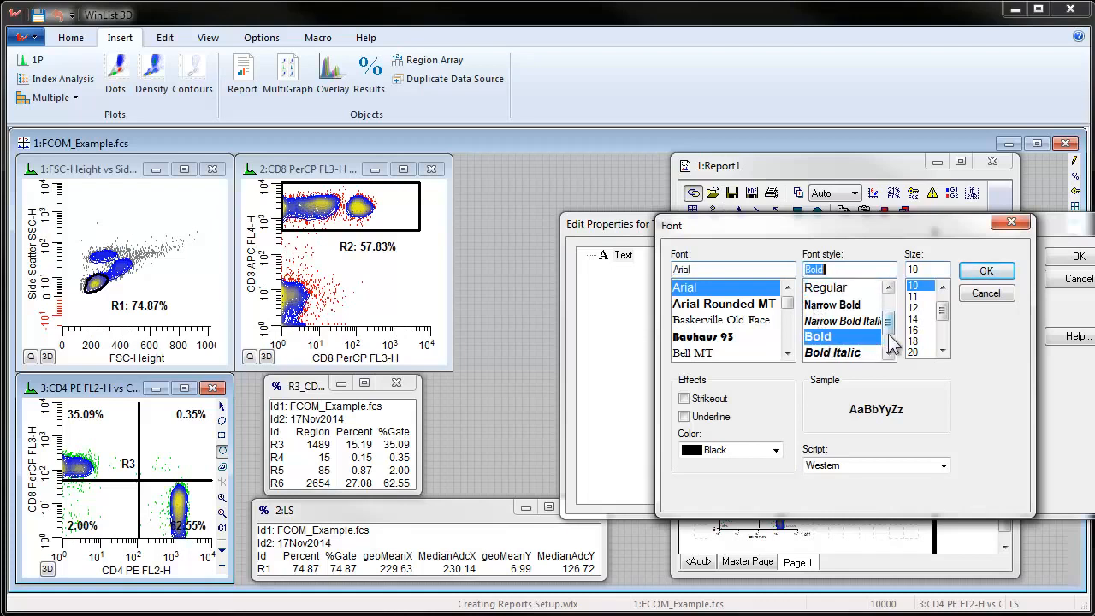
{"action": "left_click", "coordinate": [913, 320]}
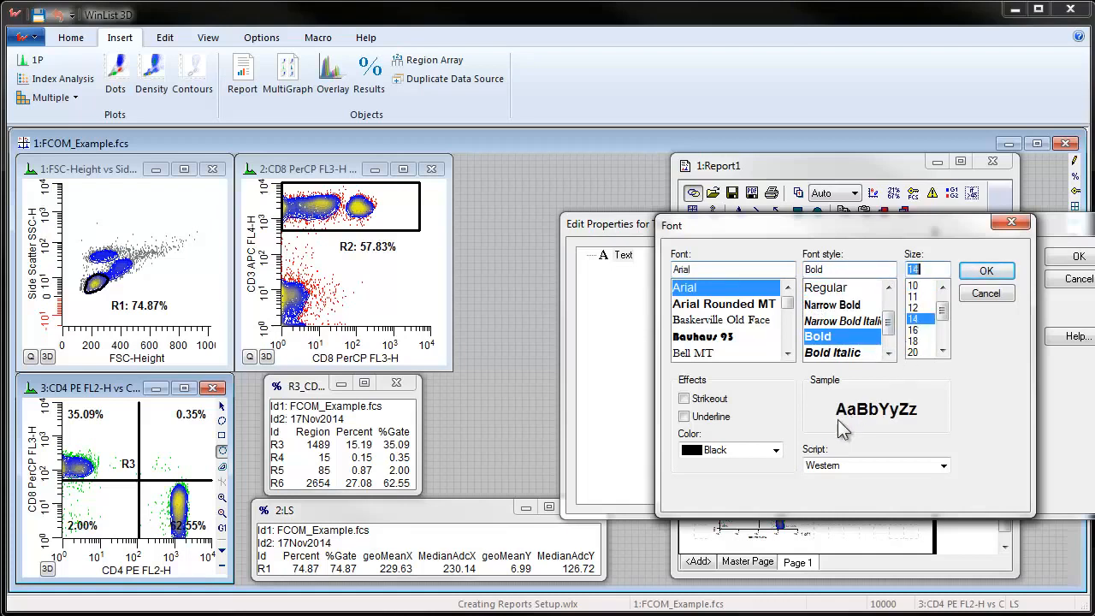
{"action": "left_click", "coordinate": [775, 451]}
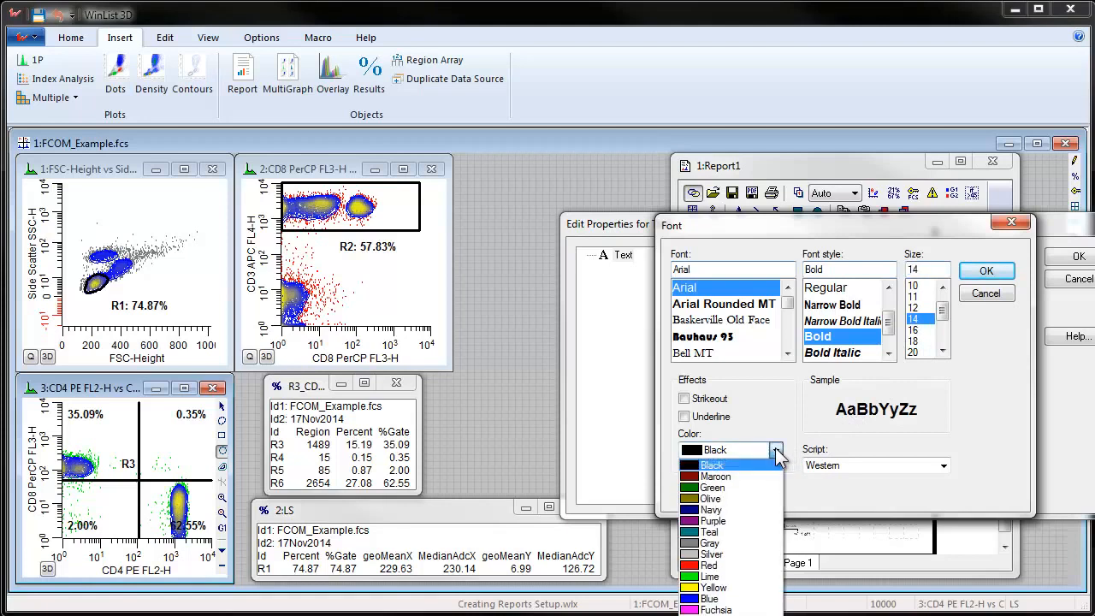
{"action": "left_click", "coordinate": [712, 599]}
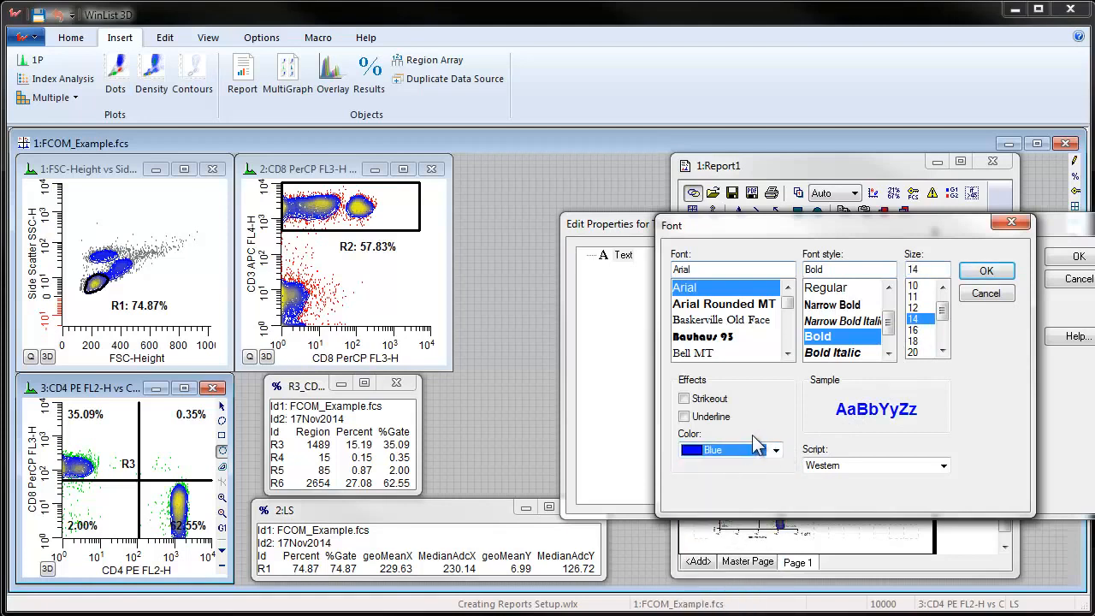
{"action": "left_click", "coordinate": [982, 272]}
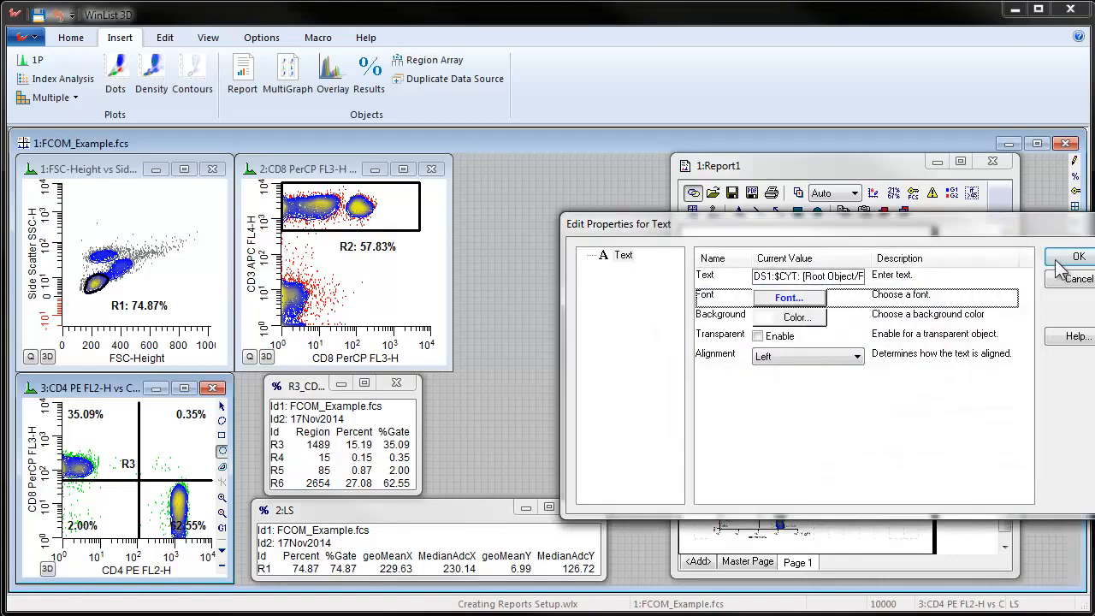
{"action": "left_click", "coordinate": [1073, 256]}
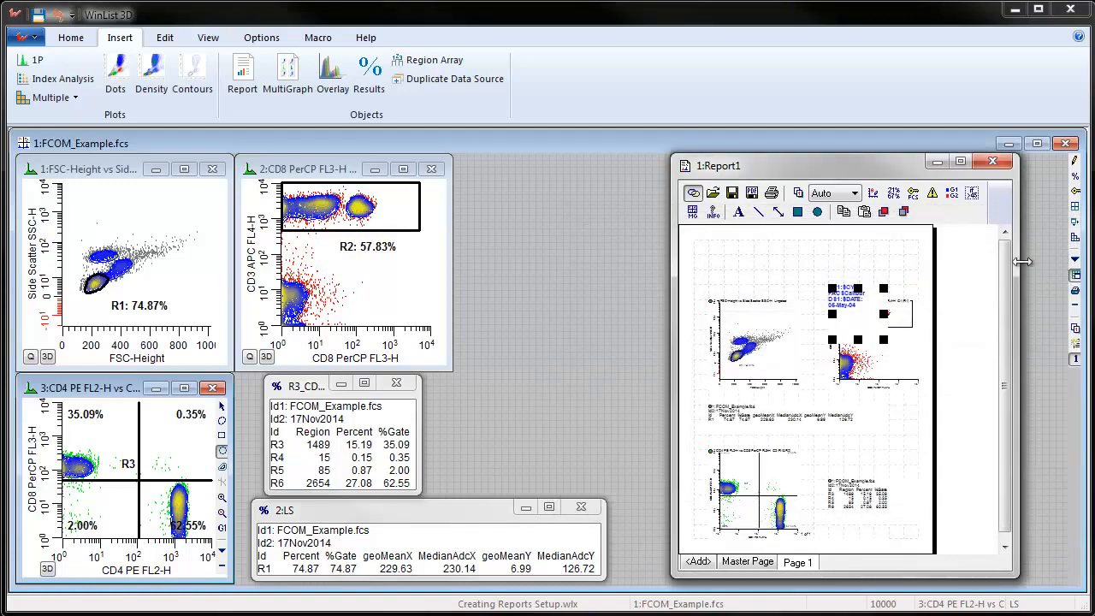
{"action": "left_click_drag", "start_coordinate": [883, 345], "coordinate": [916, 283]}
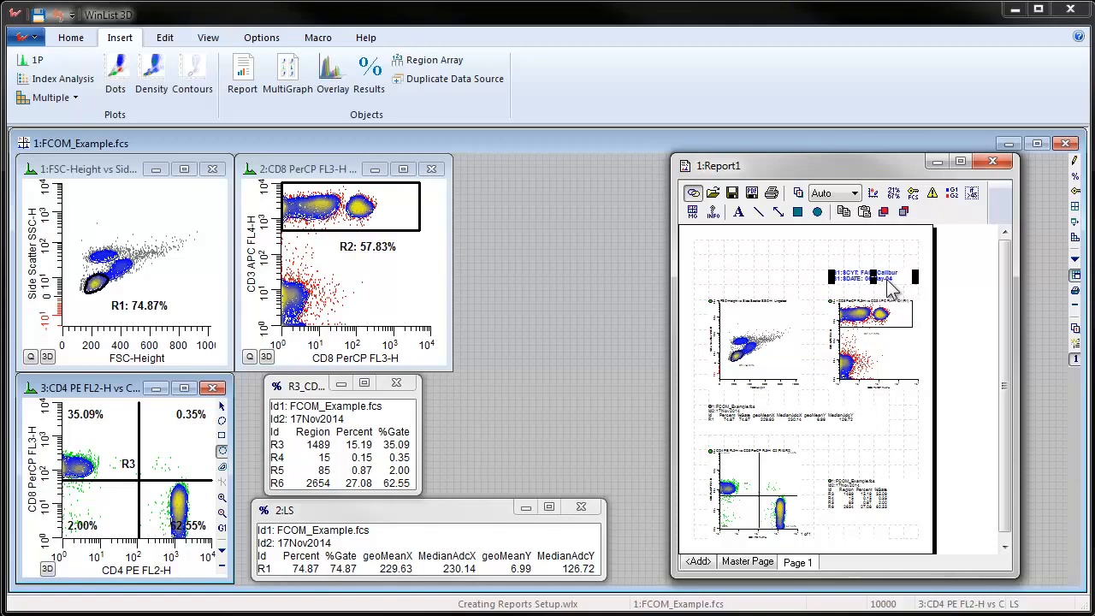
{"action": "left_click", "coordinate": [962, 348]}
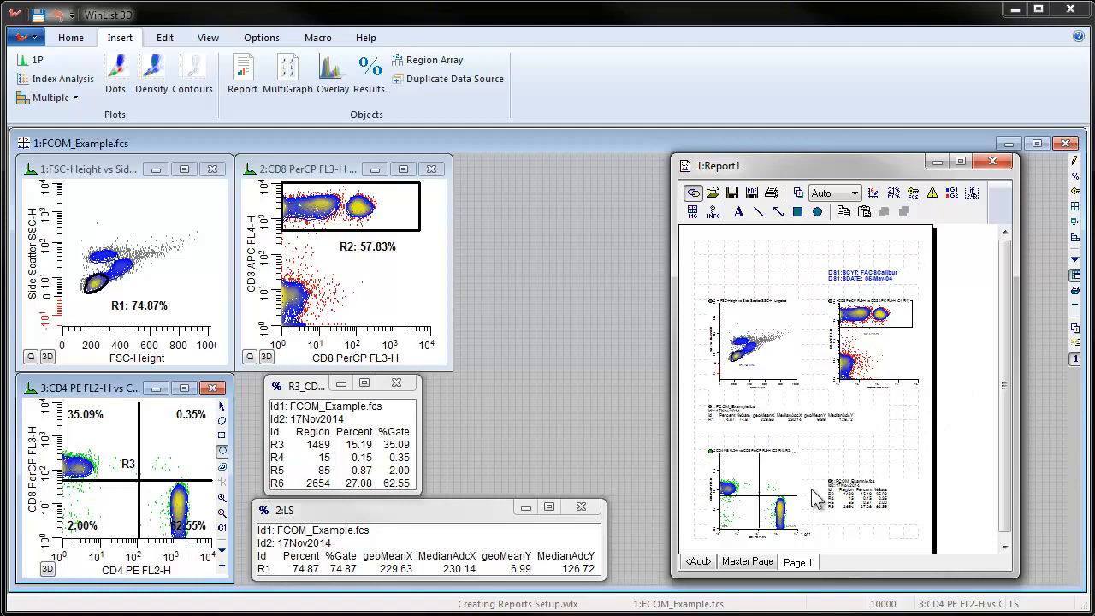
Add a text object to the report's Master Page with the text "CD3/CD4/CD8 Report"
{"action": "left_click", "coordinate": [747, 562]}
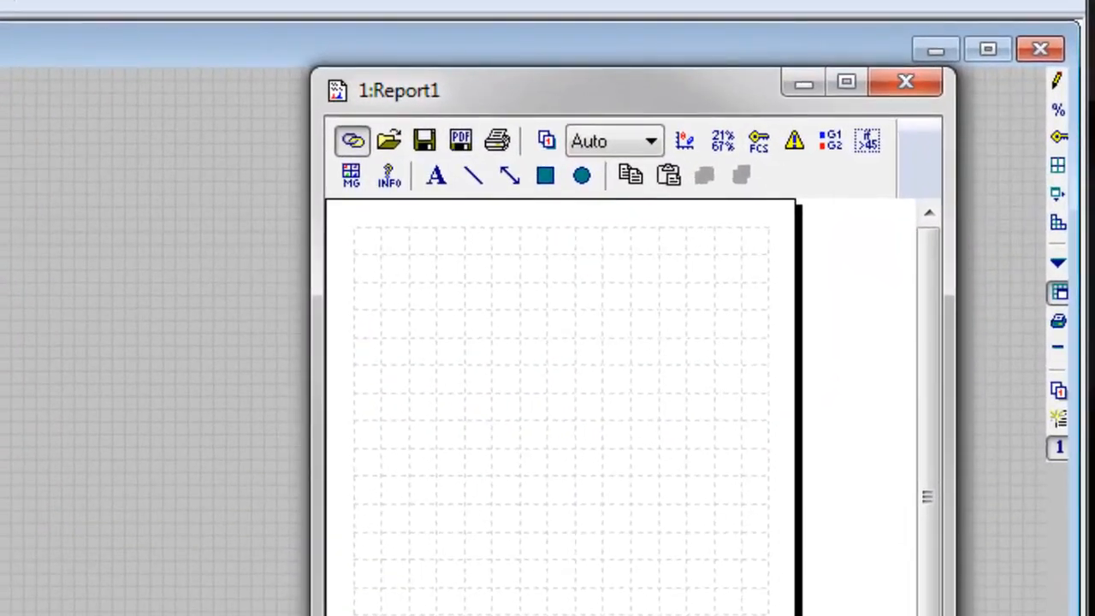
{"action": "left_click", "coordinate": [440, 186]}
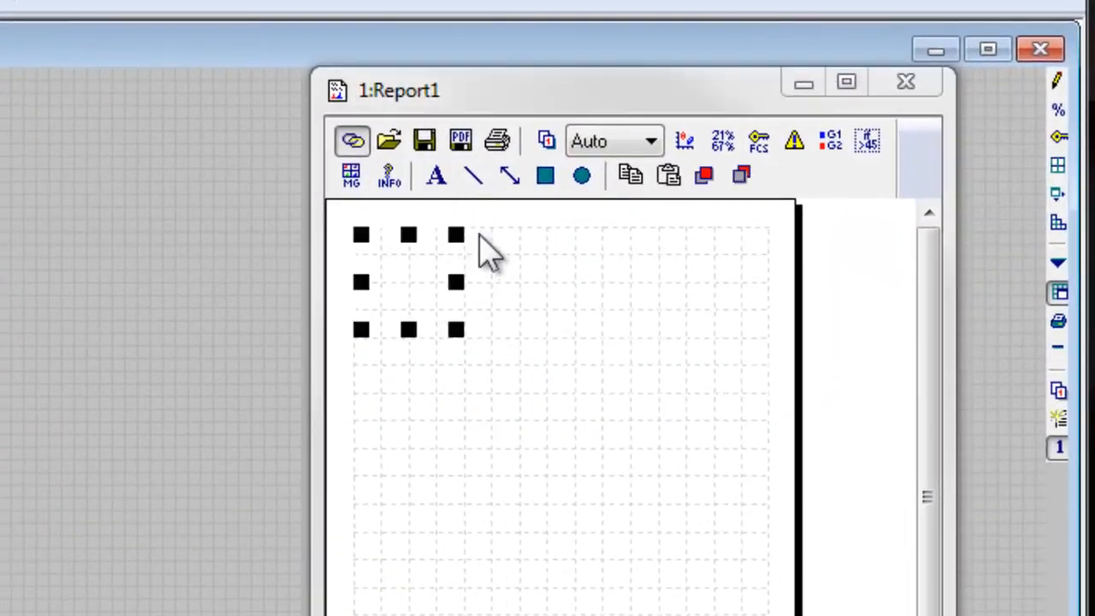
{"action": "left_click_drag", "start_coordinate": [647, 297], "coordinate": [324, 297]}
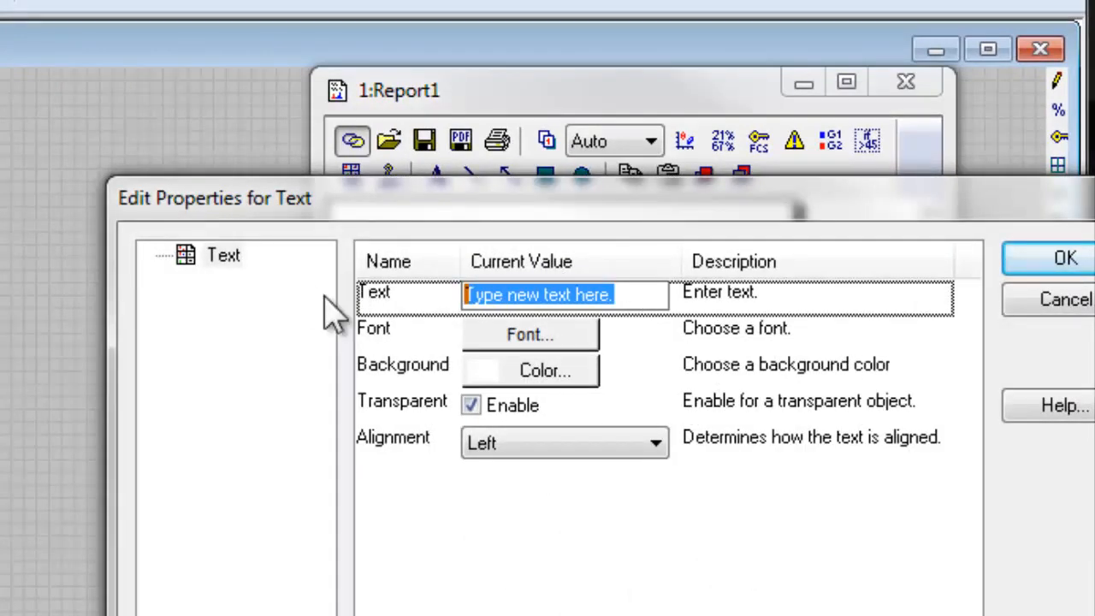
{"action": "type", "text": "CD3"}
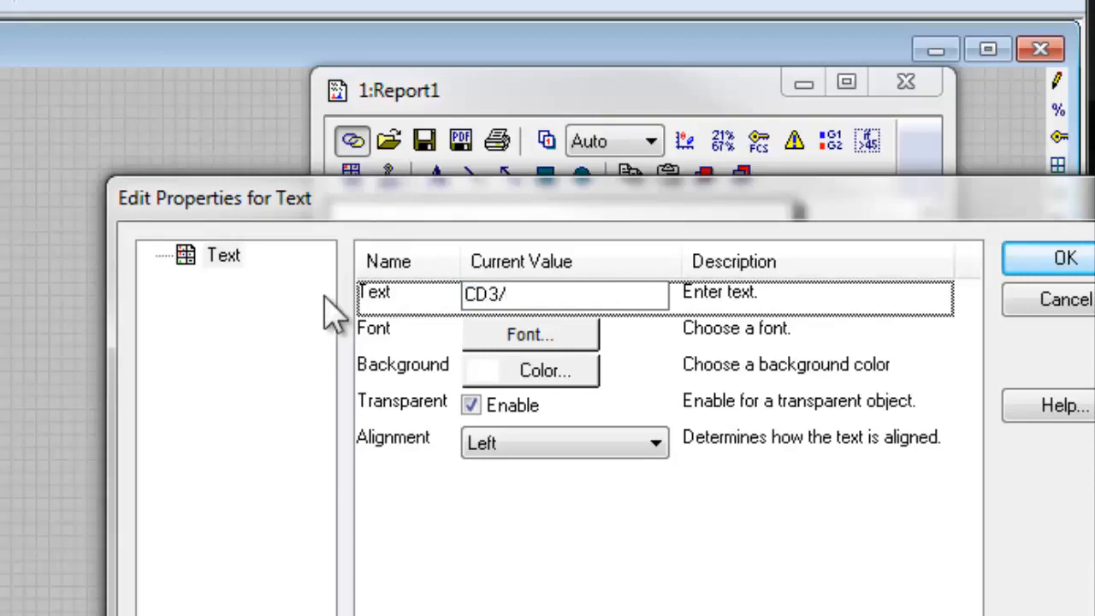
{"action": "type", "text": "/CD4/CD8 Report"}
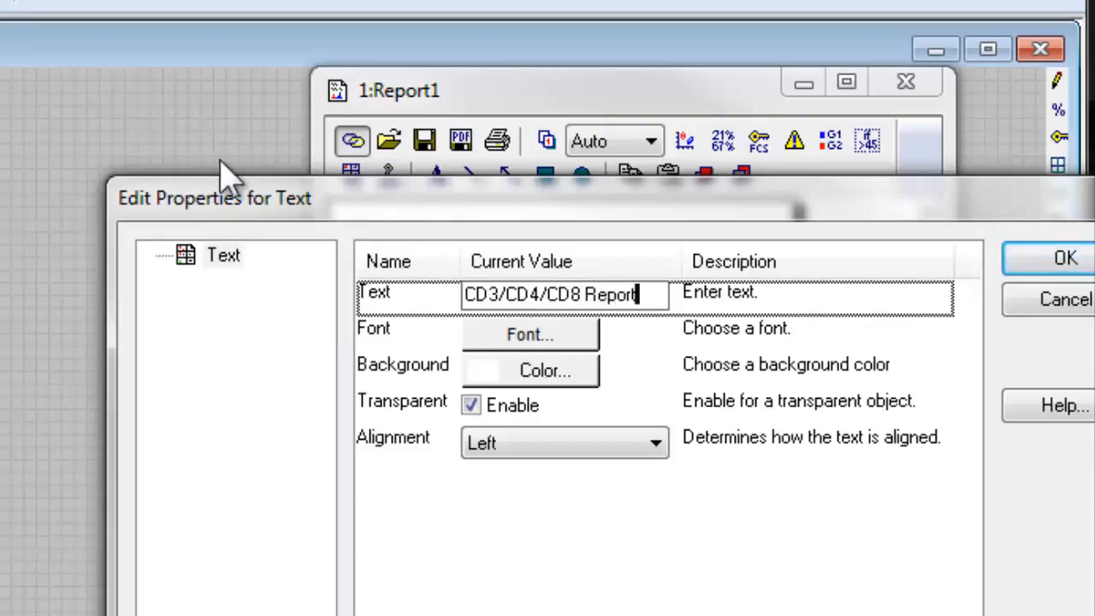
Format the master page title text as Arial Bold, size 16, teal, and apply its properties
{"action": "left_click", "coordinate": [493, 335]}
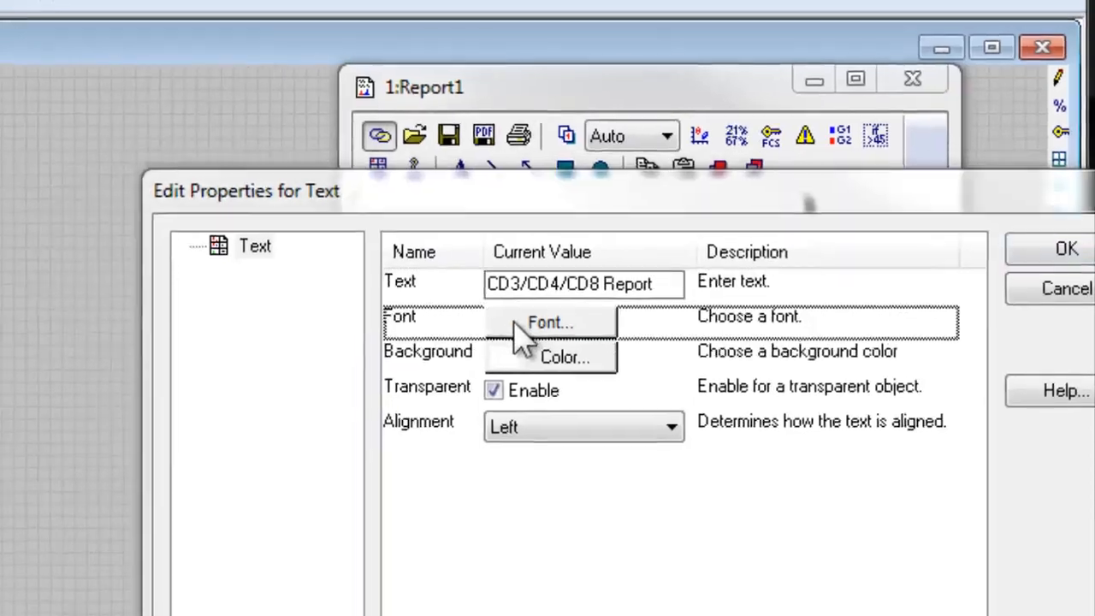
{"action": "left_click", "coordinate": [515, 324]}
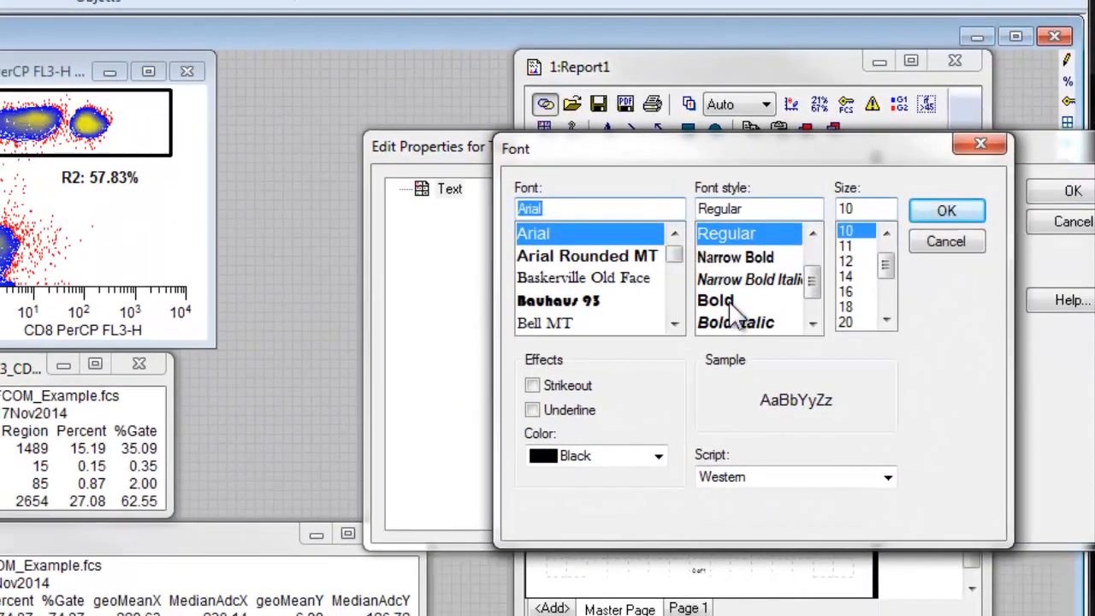
{"action": "left_click", "coordinate": [723, 301]}
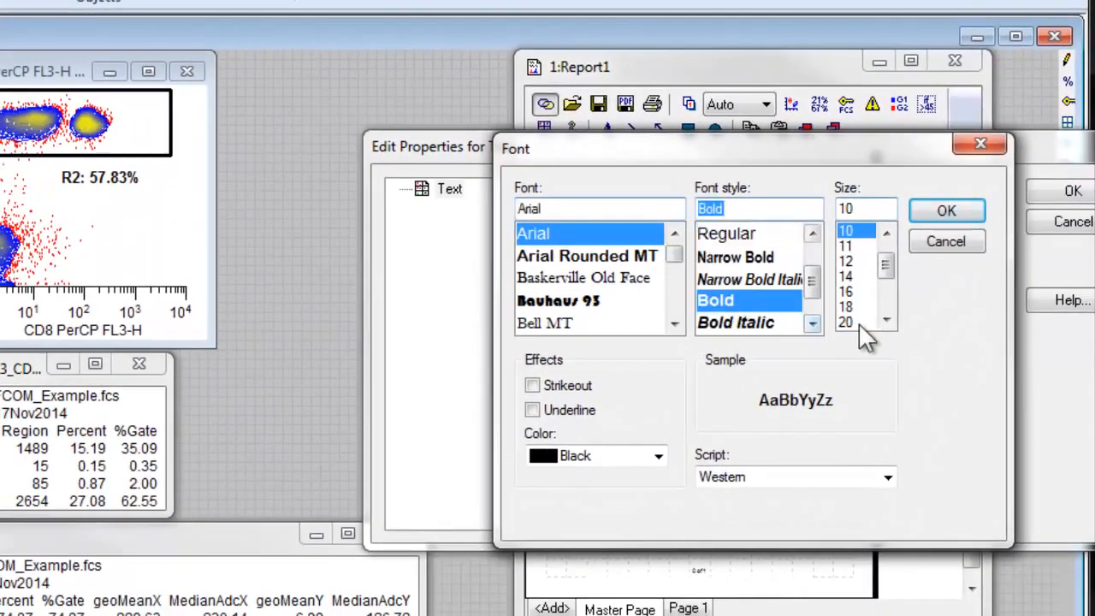
{"action": "left_click", "coordinate": [856, 293]}
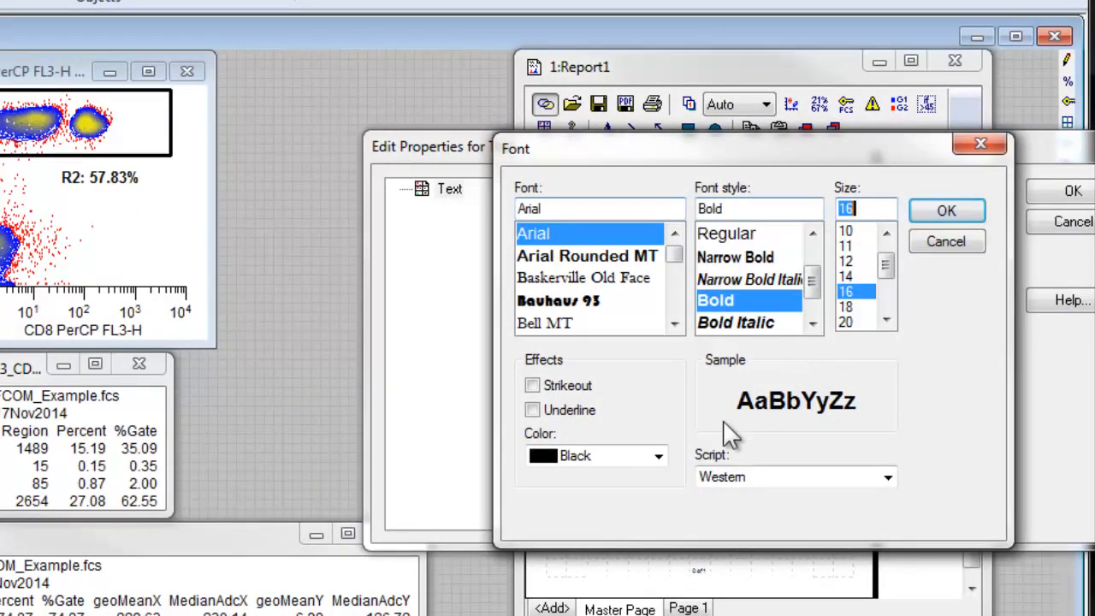
{"action": "left_click", "coordinate": [659, 456]}
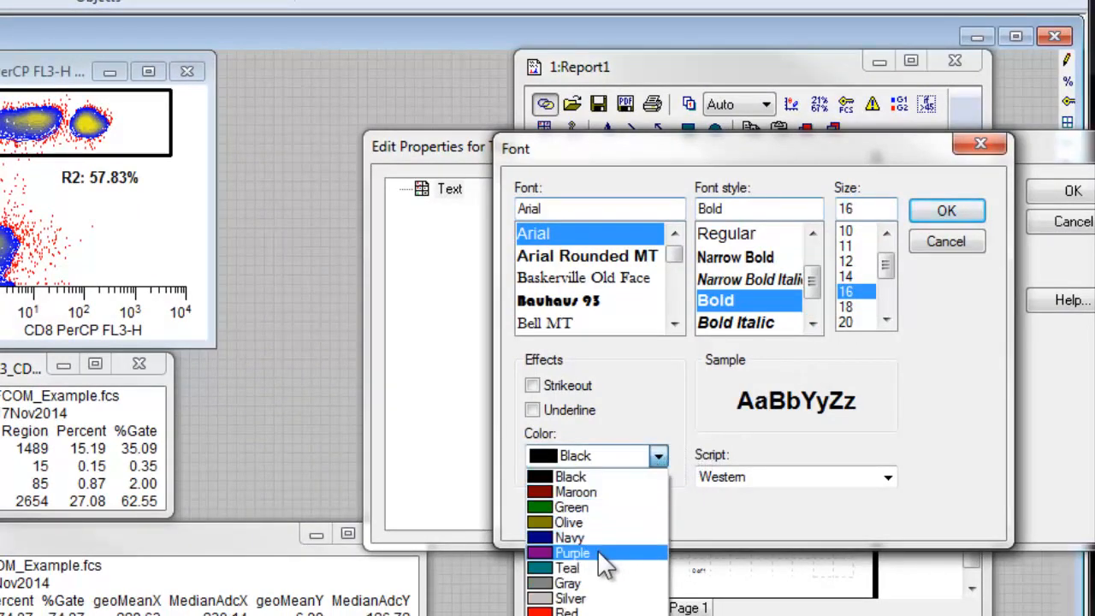
{"action": "left_click", "coordinate": [601, 568]}
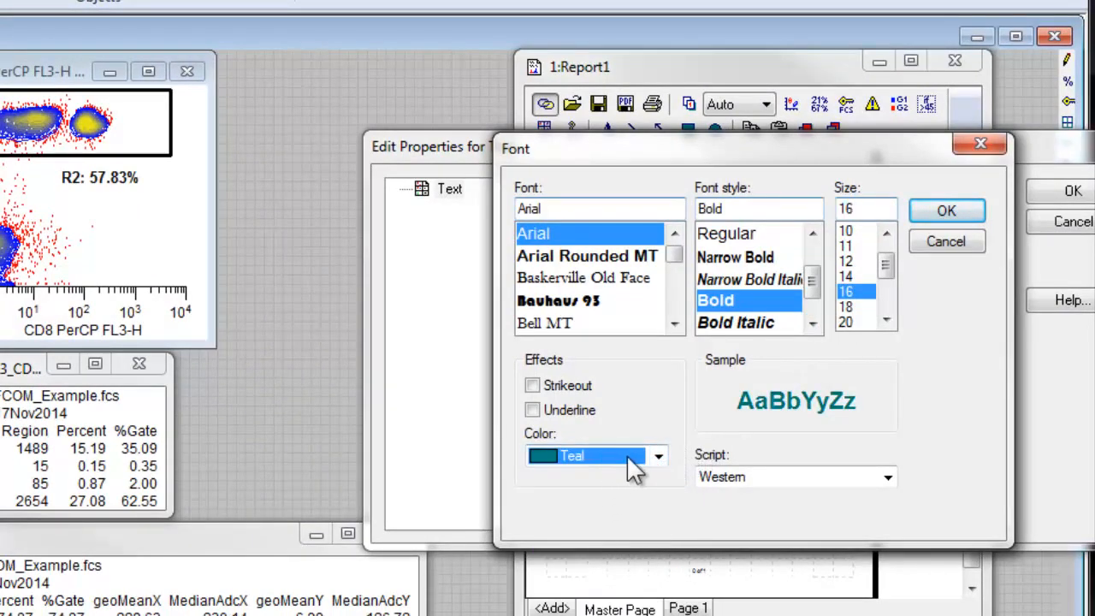
{"action": "left_click", "coordinate": [933, 208]}
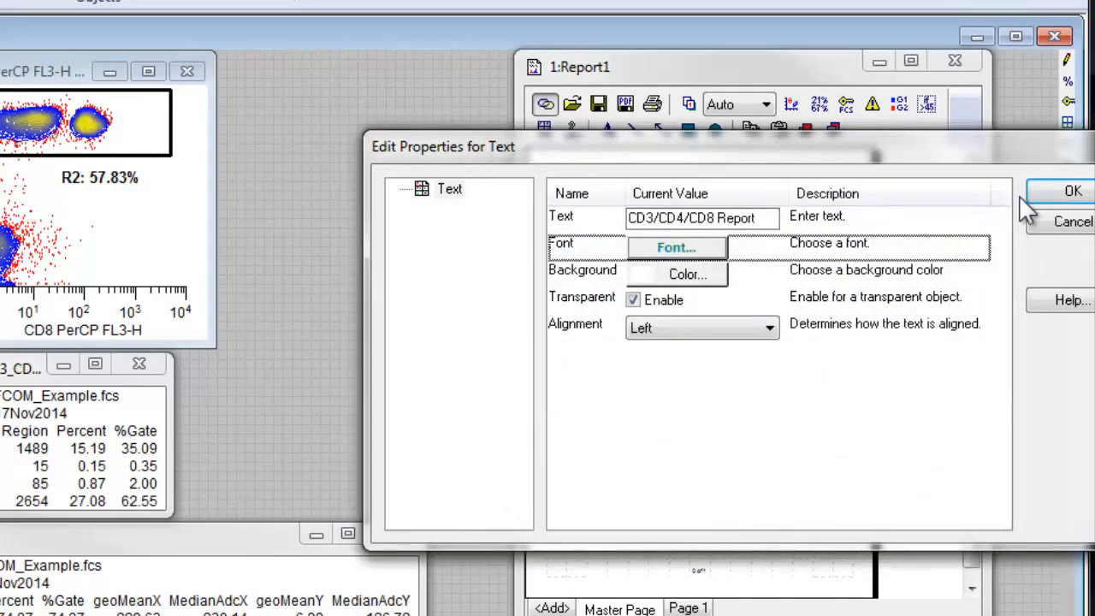
{"action": "left_click", "coordinate": [1044, 192]}
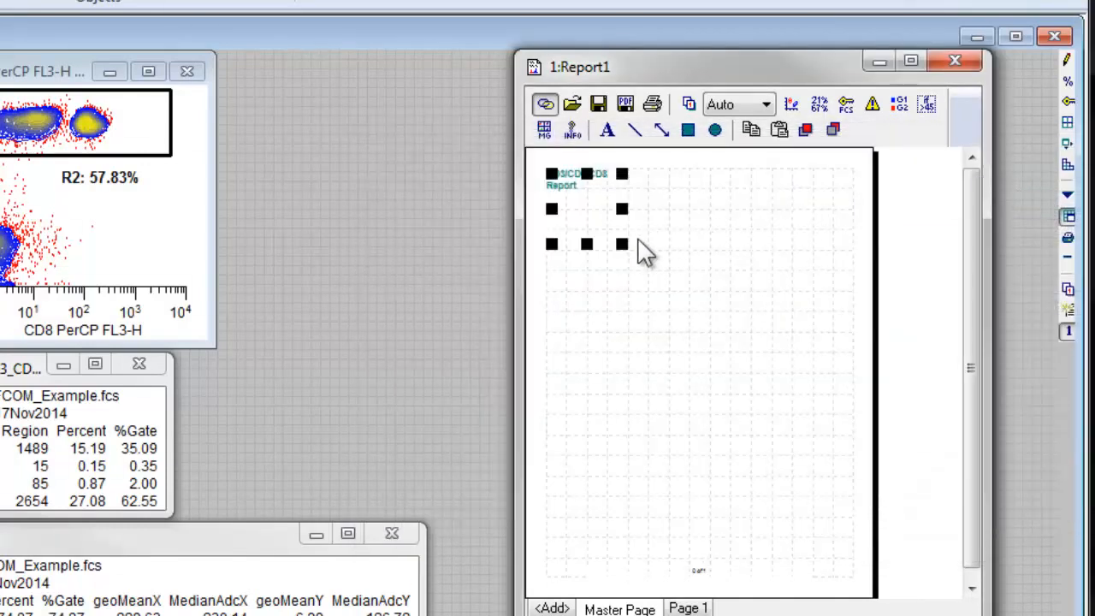
Stretch the master page title object across the full page width in one grid row and set its font size to 22
{"action": "left_click_drag", "start_coordinate": [622, 247], "coordinate": [845, 187]}
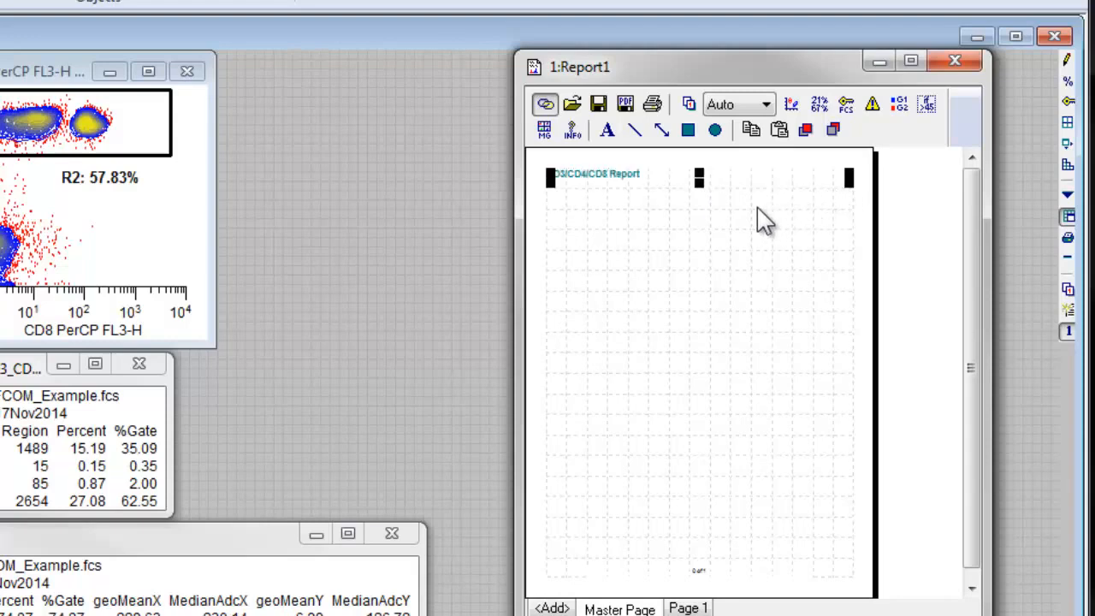
{"action": "right_click", "coordinate": [674, 173]}
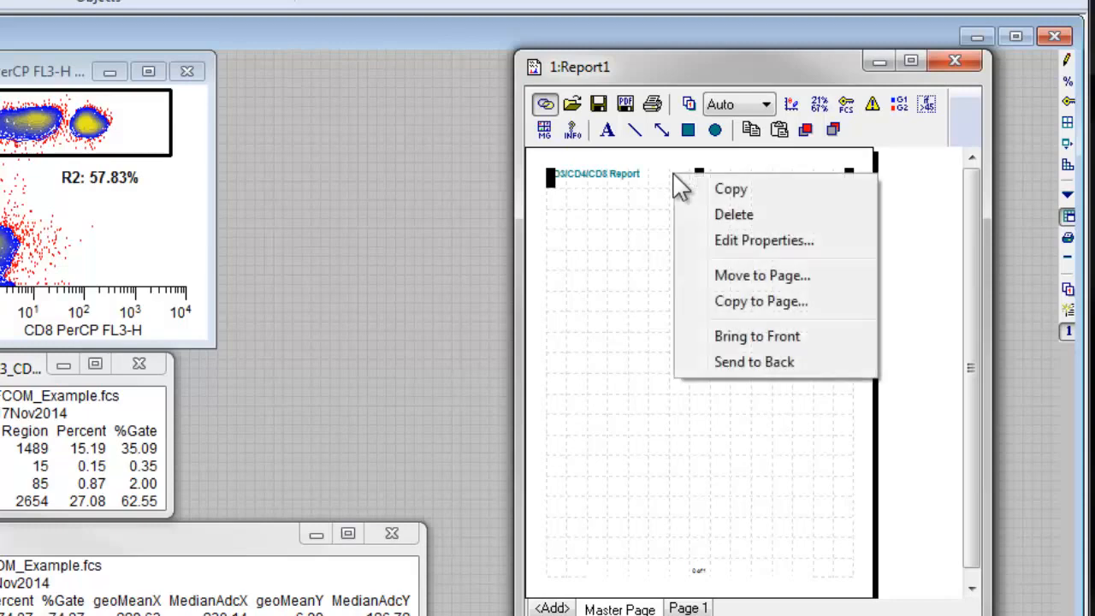
{"action": "left_click", "coordinate": [731, 242]}
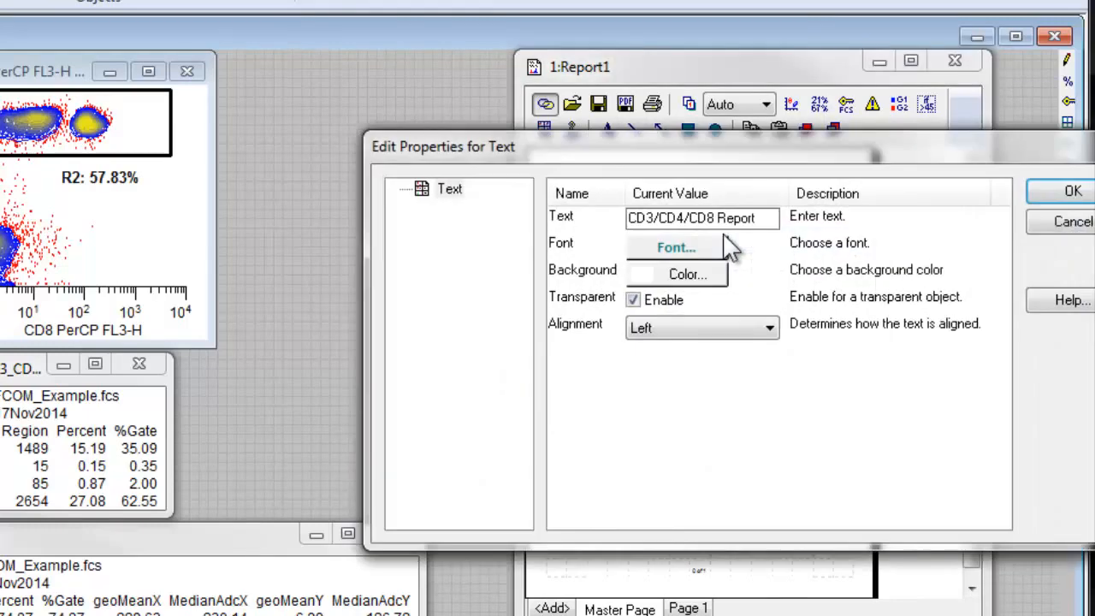
{"action": "left_click", "coordinate": [710, 244]}
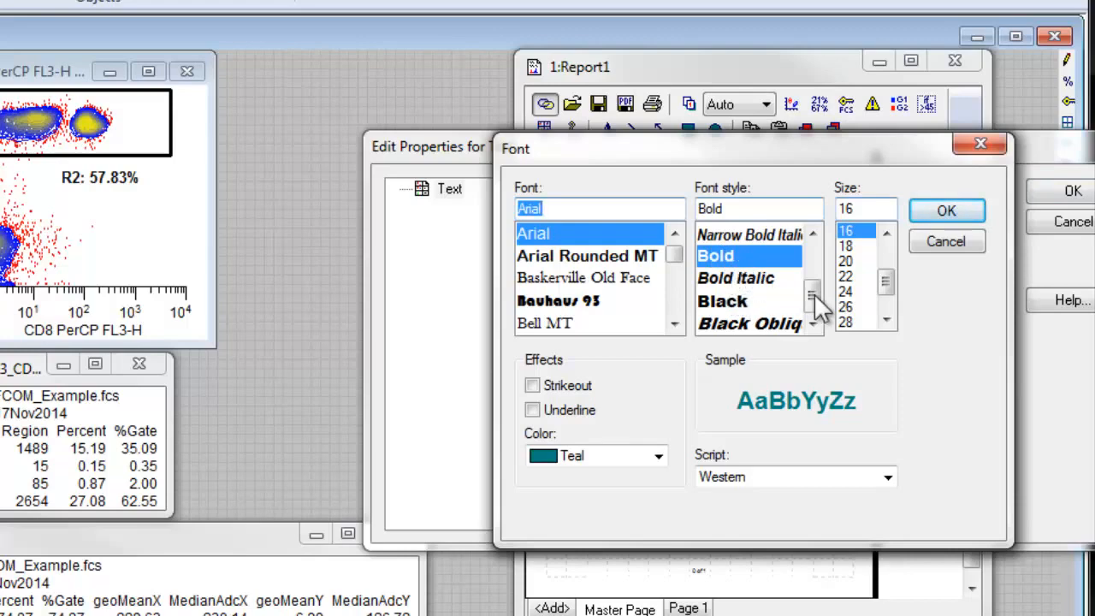
{"action": "left_click", "coordinate": [860, 278]}
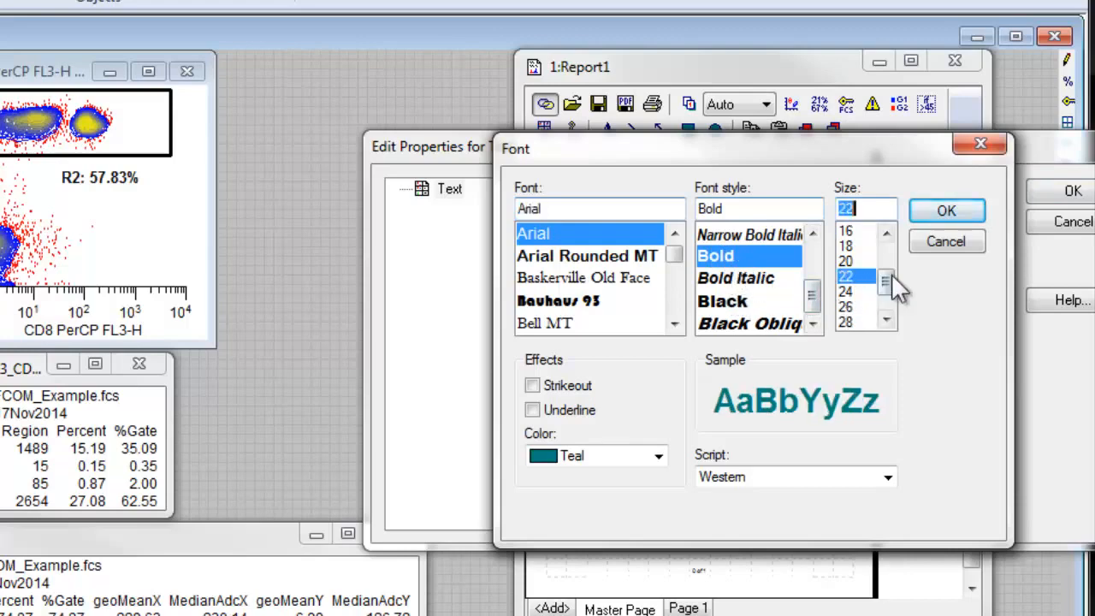
{"action": "left_click", "coordinate": [946, 217]}
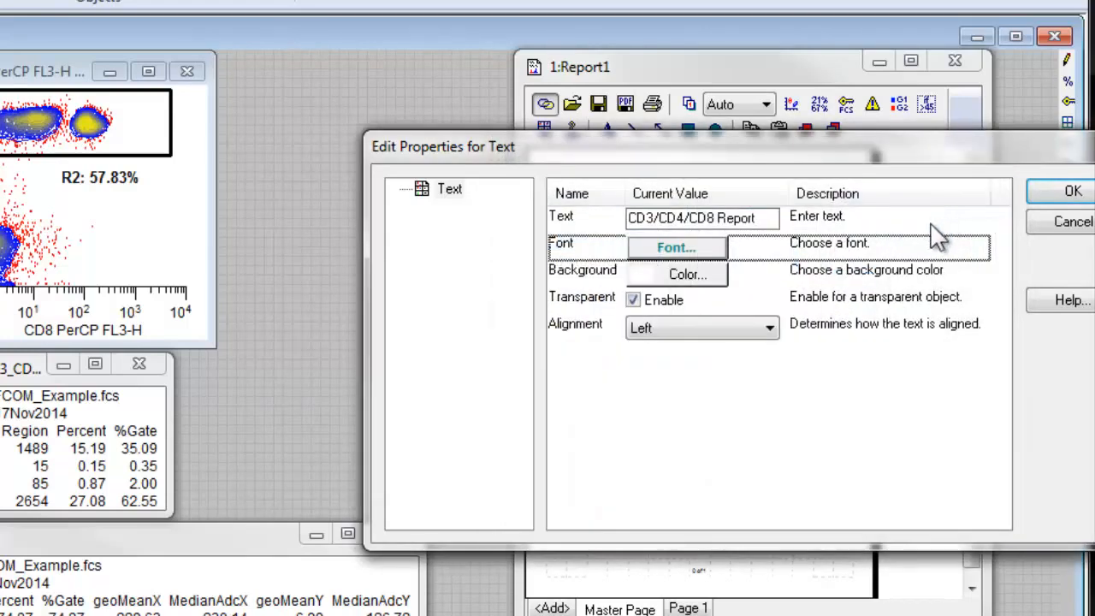
Set the title text's alignment to Center and apply its properties
{"action": "left_click", "coordinate": [769, 327]}
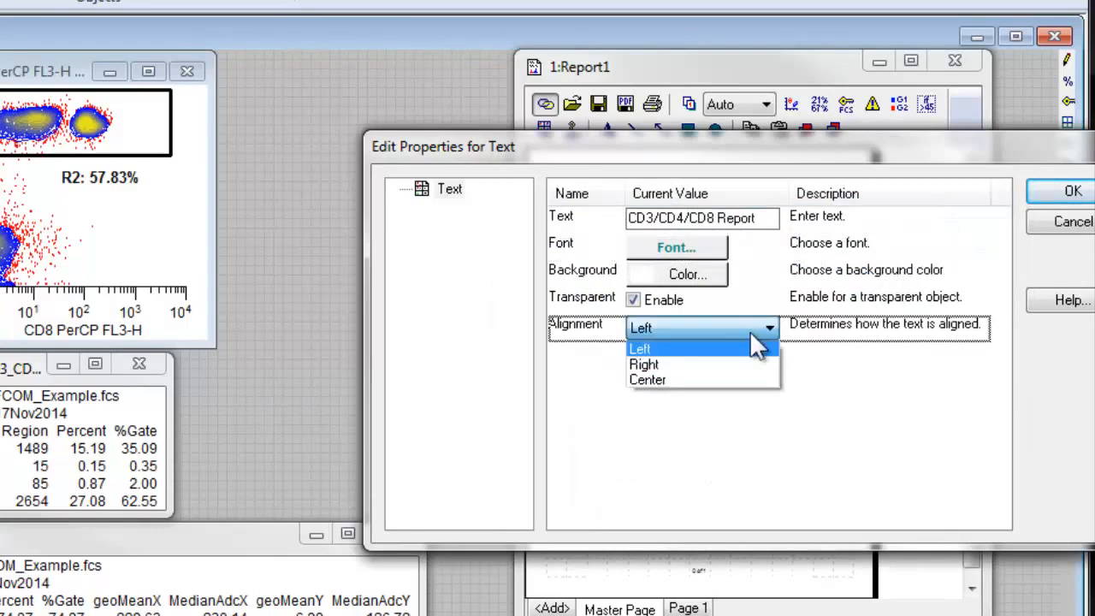
{"action": "left_click", "coordinate": [688, 381]}
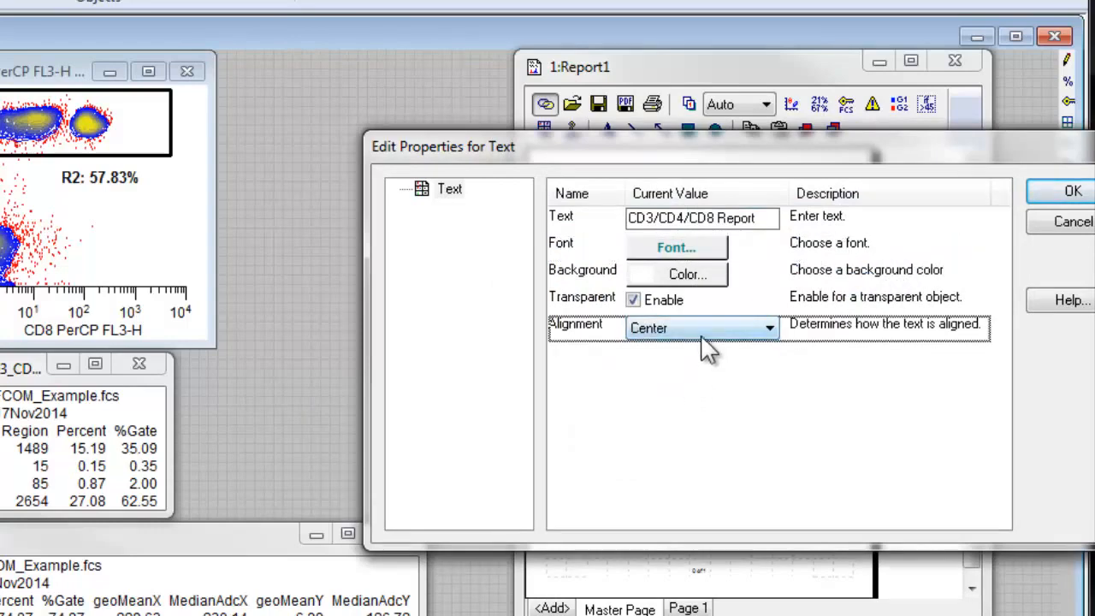
{"action": "left_click", "coordinate": [1069, 191]}
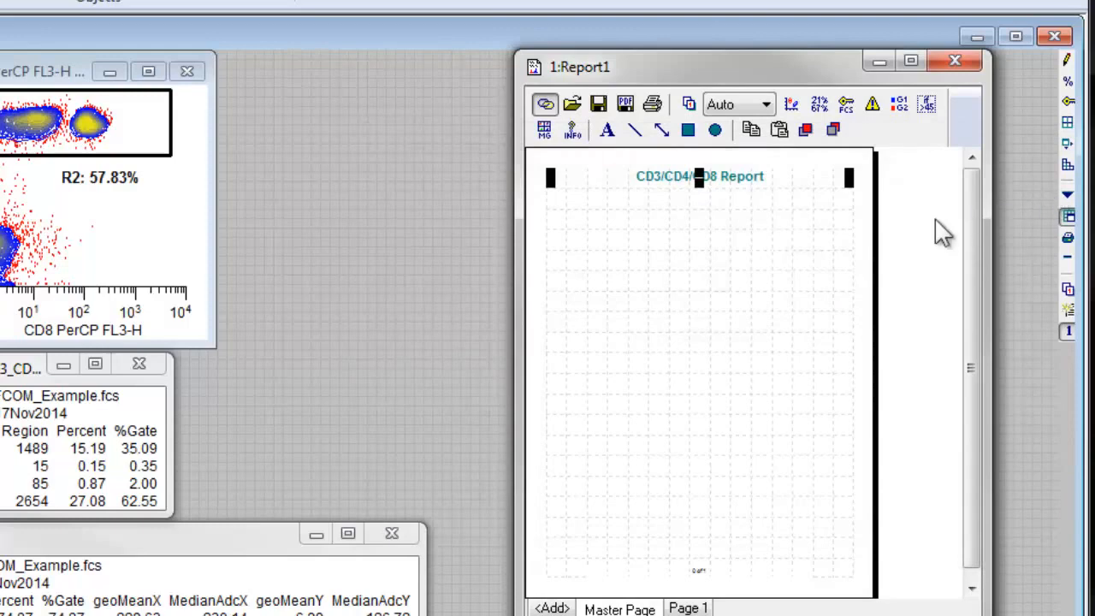
Add a rectangle to the Master Page directly below the title and reshape it into a thin bar spanning the page width
{"action": "left_click", "coordinate": [688, 130]}
{"action": "left_click_drag", "start_coordinate": [587, 300], "coordinate": [587, 196]}
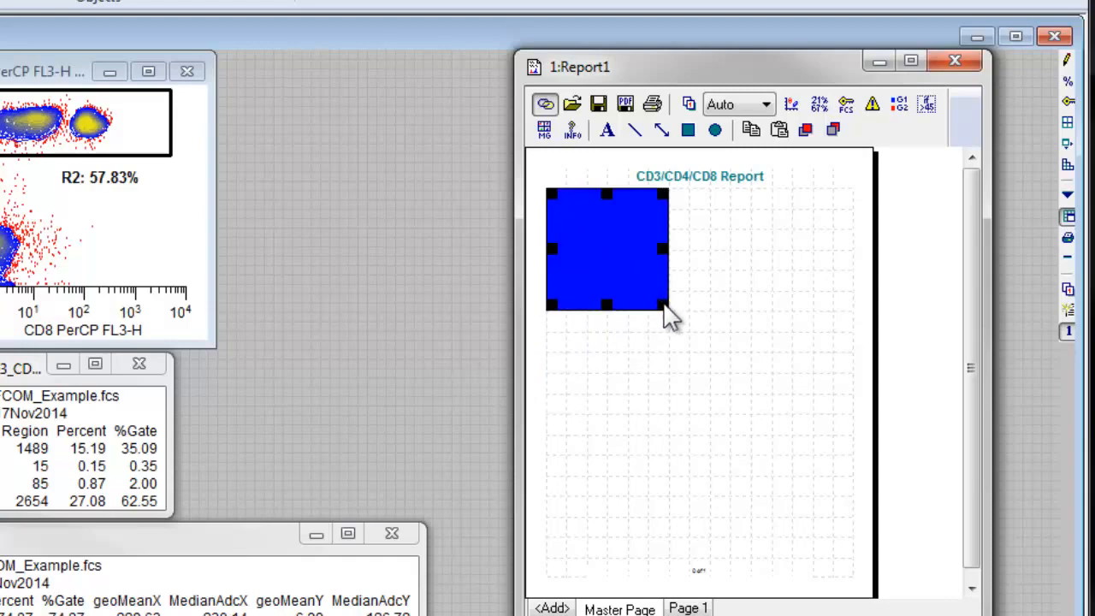
{"action": "left_click_drag", "start_coordinate": [661, 301], "coordinate": [853, 208]}
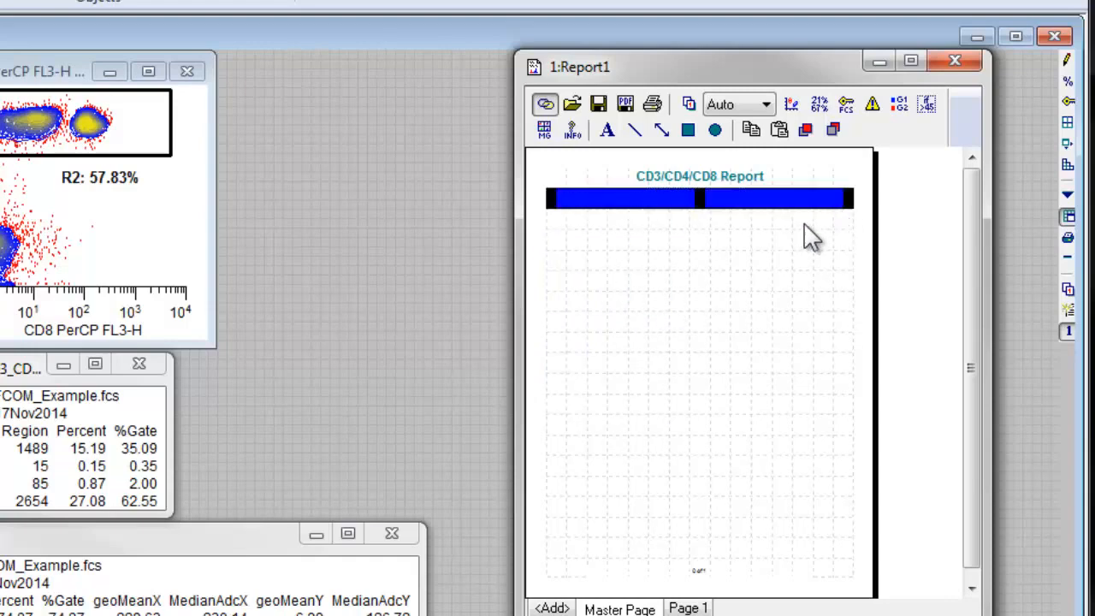
Change the rectangle's fill color to medium gray (128, 128, 128), apply its properties and deselect it
{"action": "right_click", "coordinate": [795, 204]}
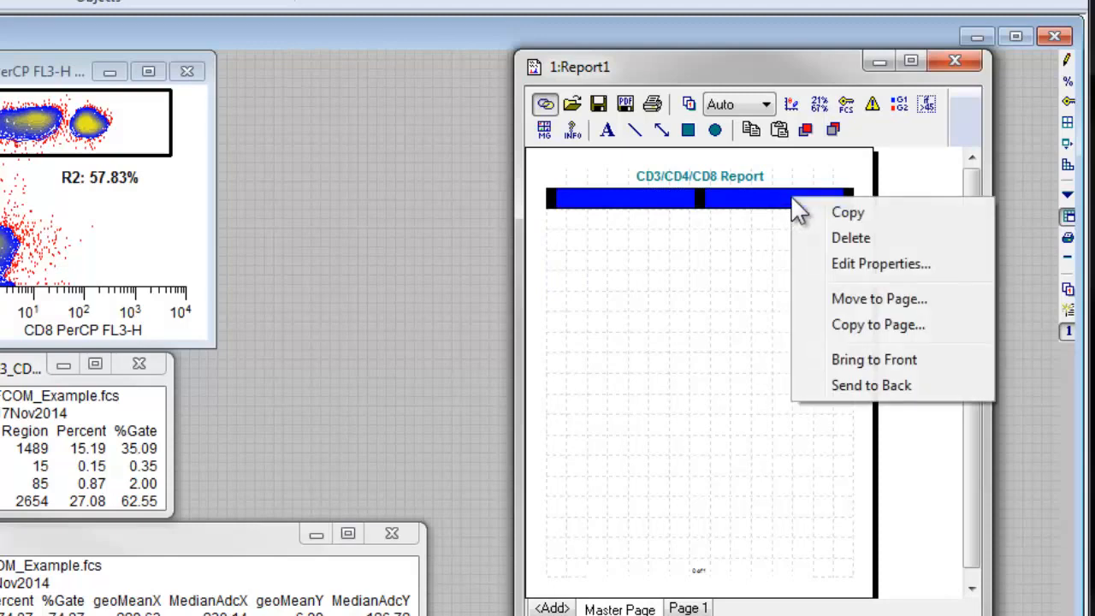
{"action": "left_click", "coordinate": [857, 264]}
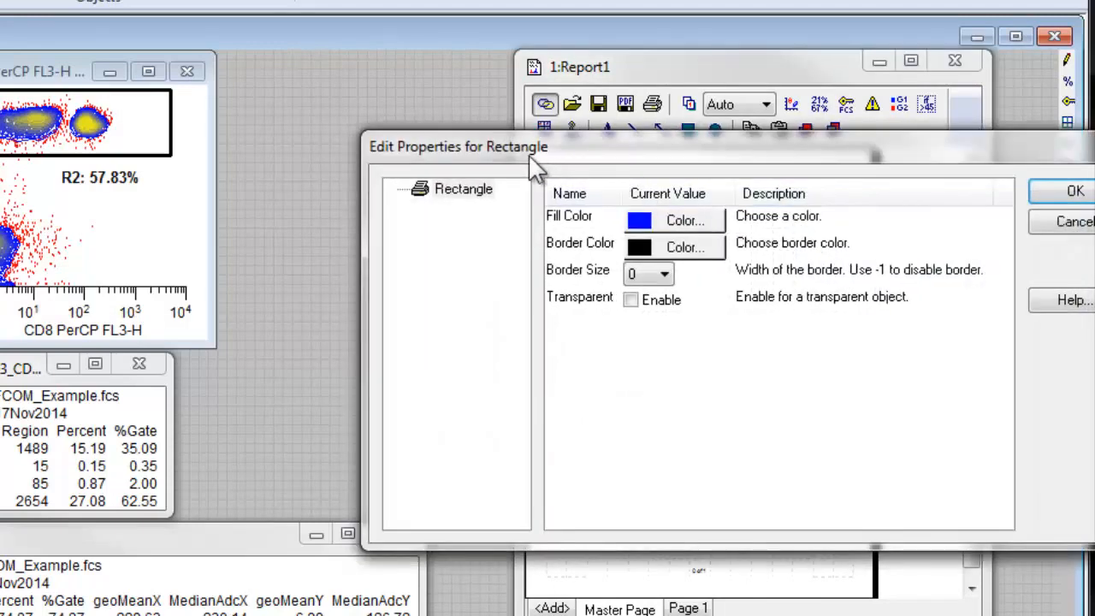
{"action": "left_click", "coordinate": [684, 220]}
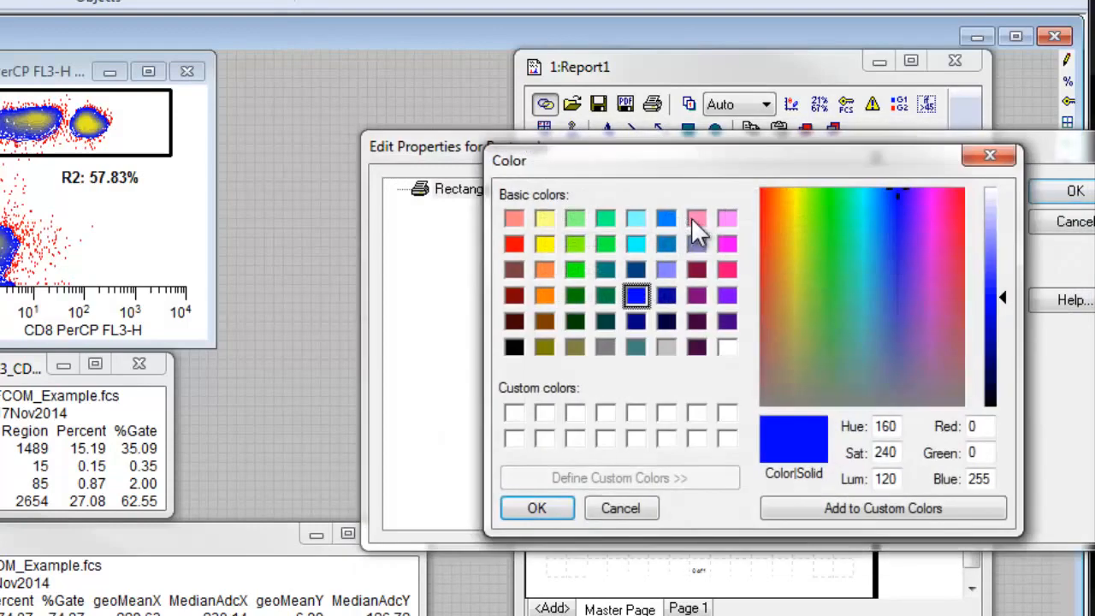
{"action": "left_click", "coordinate": [606, 346]}
{"action": "left_click", "coordinate": [568, 510]}
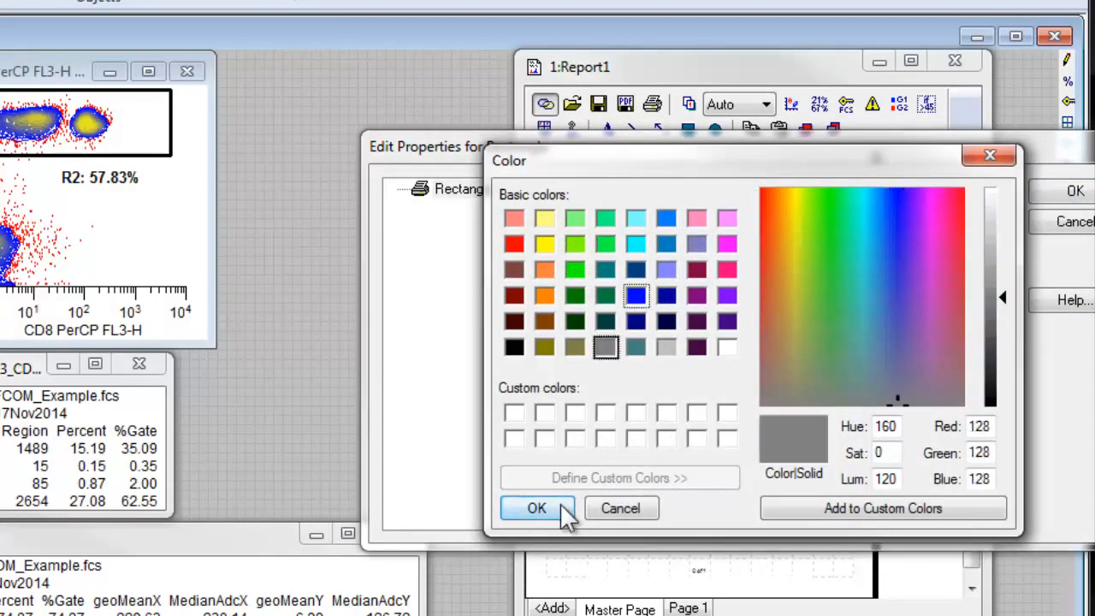
{"action": "left_click", "coordinate": [1036, 189]}
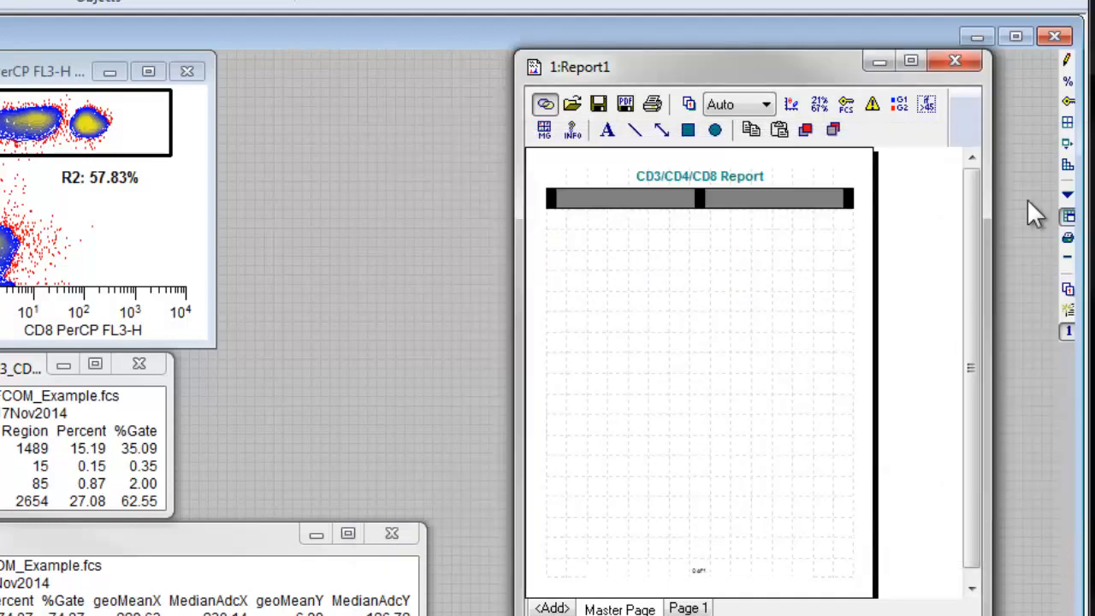
{"action": "left_click", "coordinate": [933, 295]}
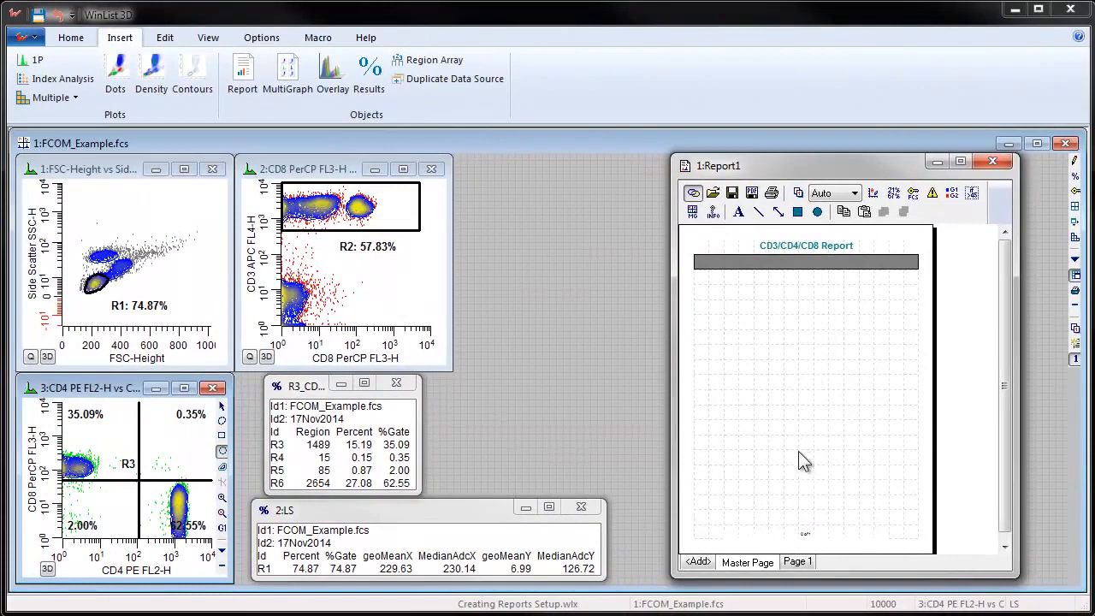
Display Page 1 of the report and shift region R1 slightly upward in the FSC-Height vs Side Scatter histogram
{"action": "left_click", "coordinate": [800, 562]}
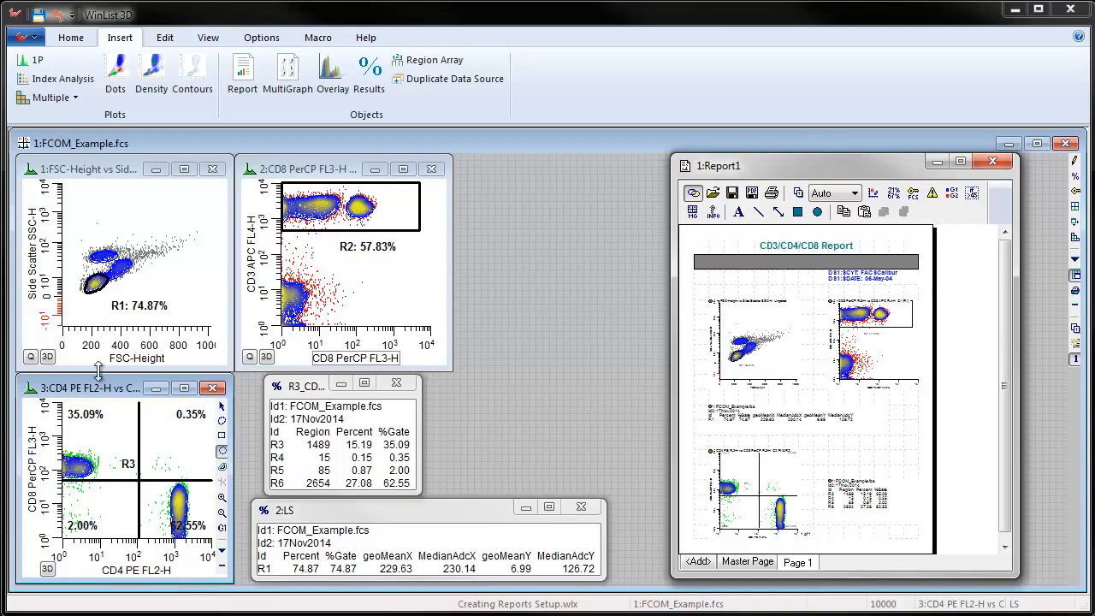
{"action": "left_click", "coordinate": [121, 308]}
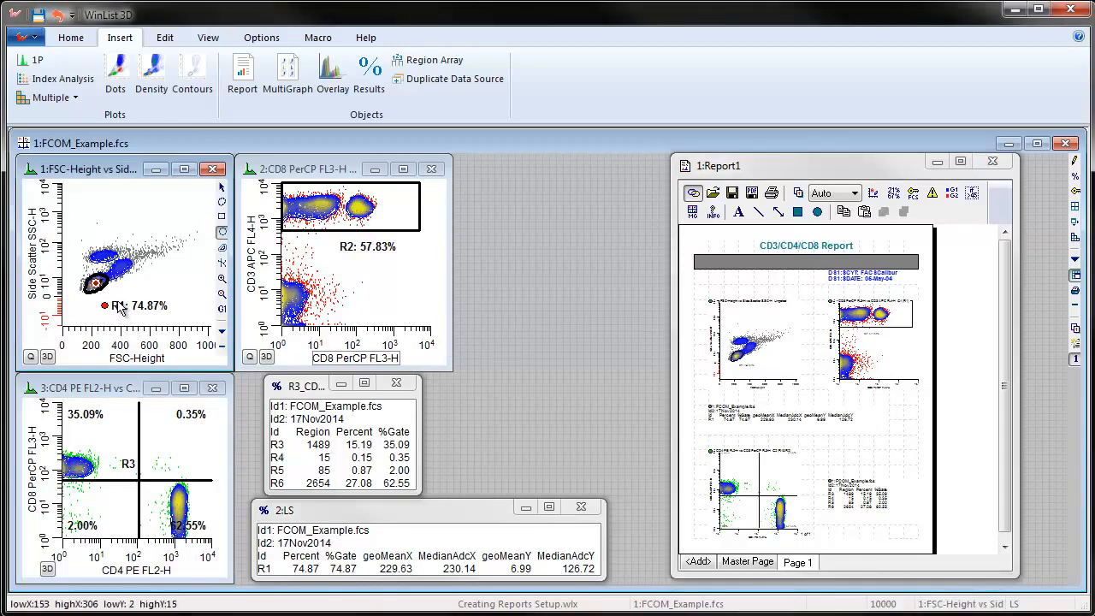
{"action": "left_click_drag", "start_coordinate": [119, 303], "coordinate": [119, 301]}
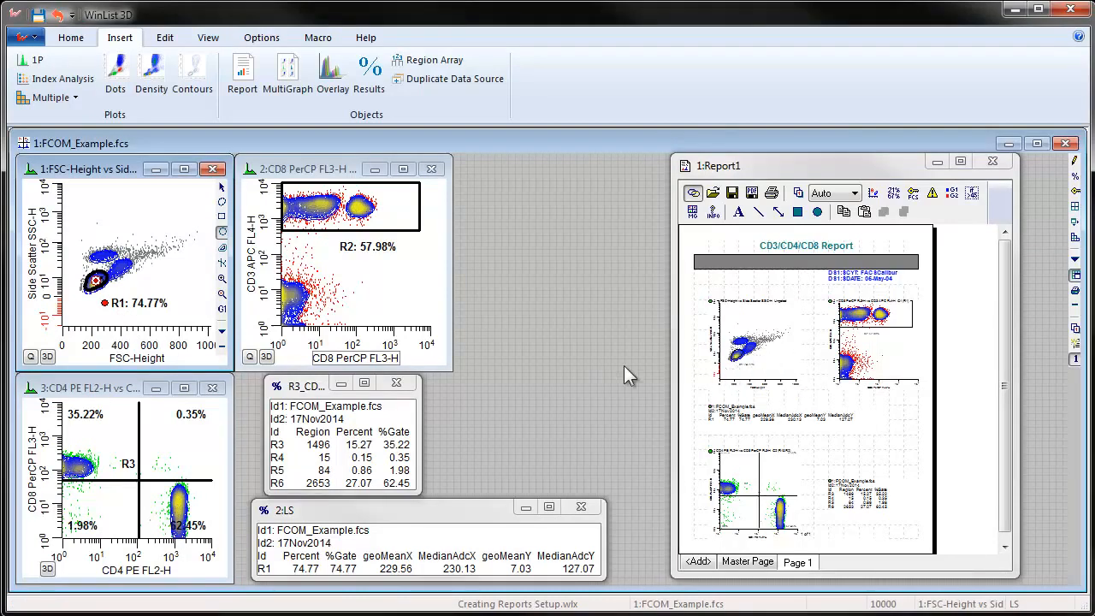
Shift region R2 slightly right and down in the CD8 histogram, and move the R3 quadrants slightly right and down in the CD4 histogram
{"action": "left_click", "coordinate": [349, 255]}
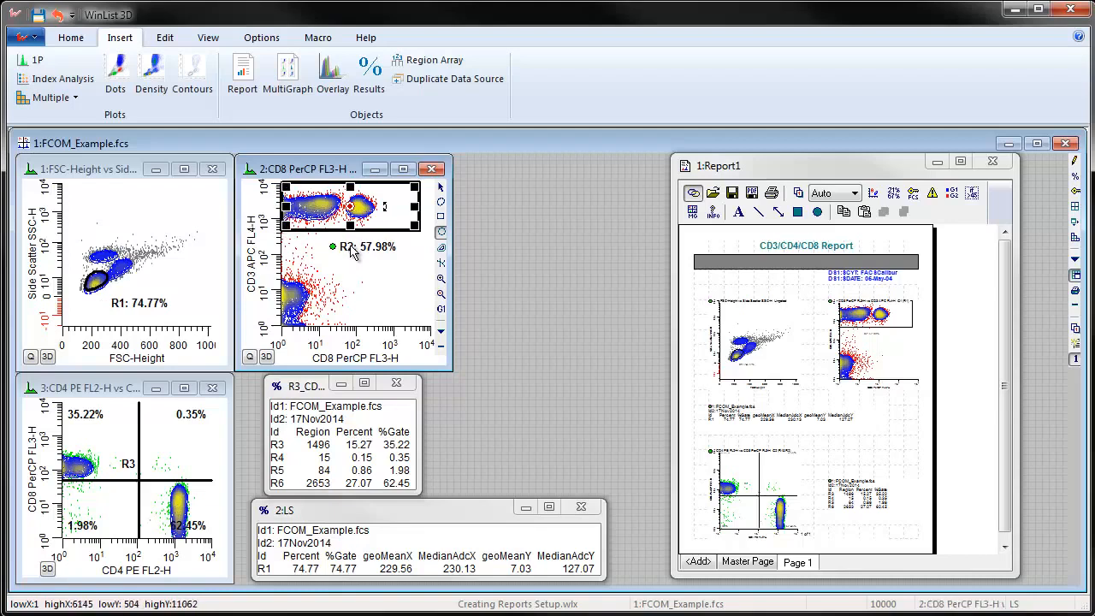
{"action": "left_click_drag", "start_coordinate": [350, 255], "coordinate": [354, 258]}
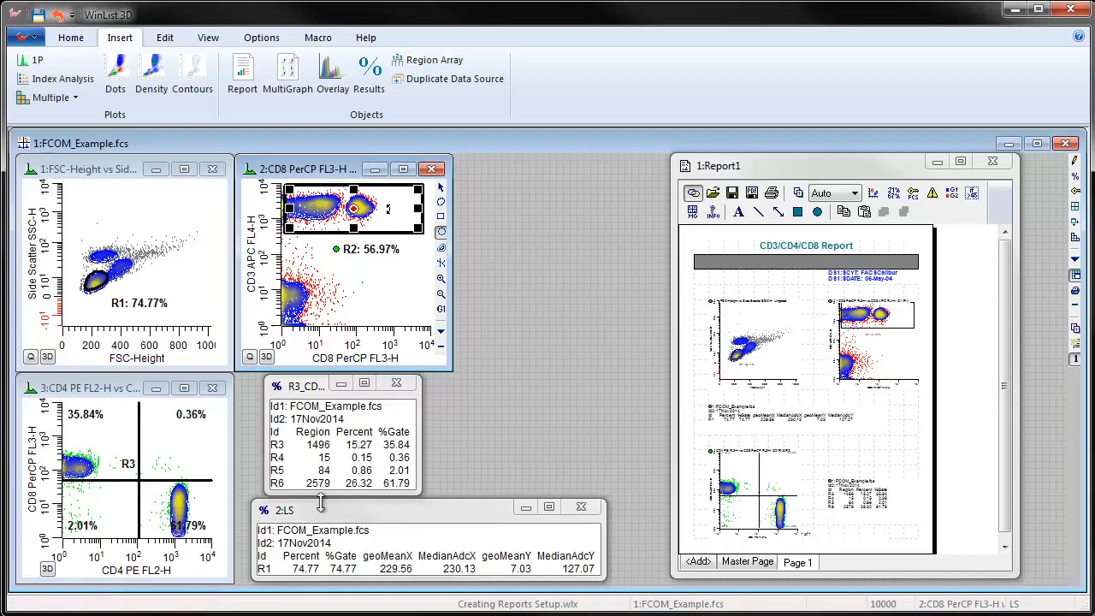
{"action": "left_click", "coordinate": [135, 468]}
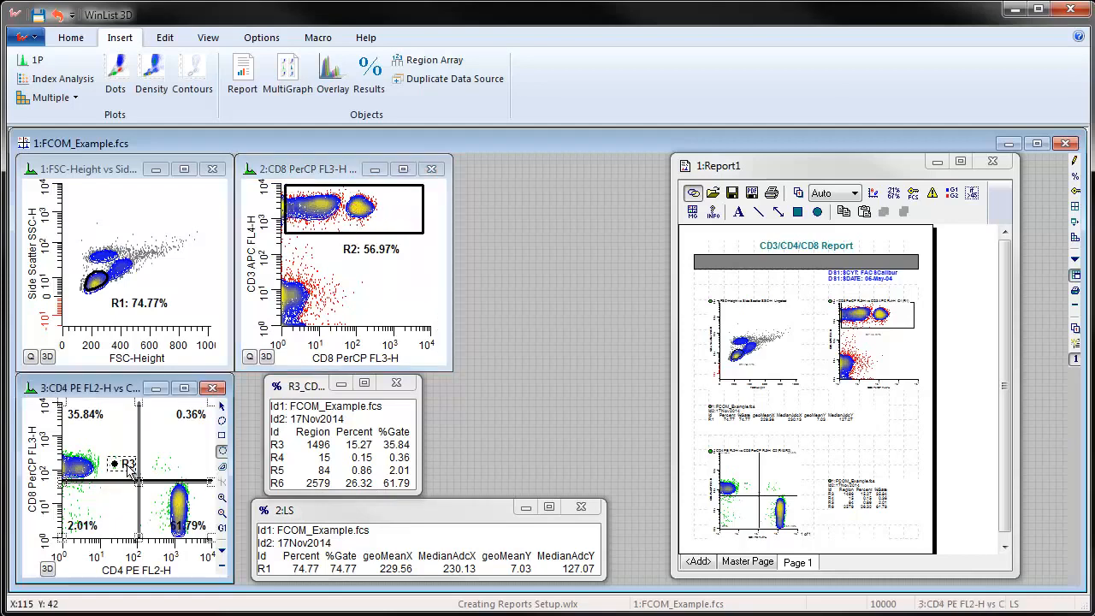
{"action": "left_click_drag", "start_coordinate": [135, 468], "coordinate": [142, 471]}
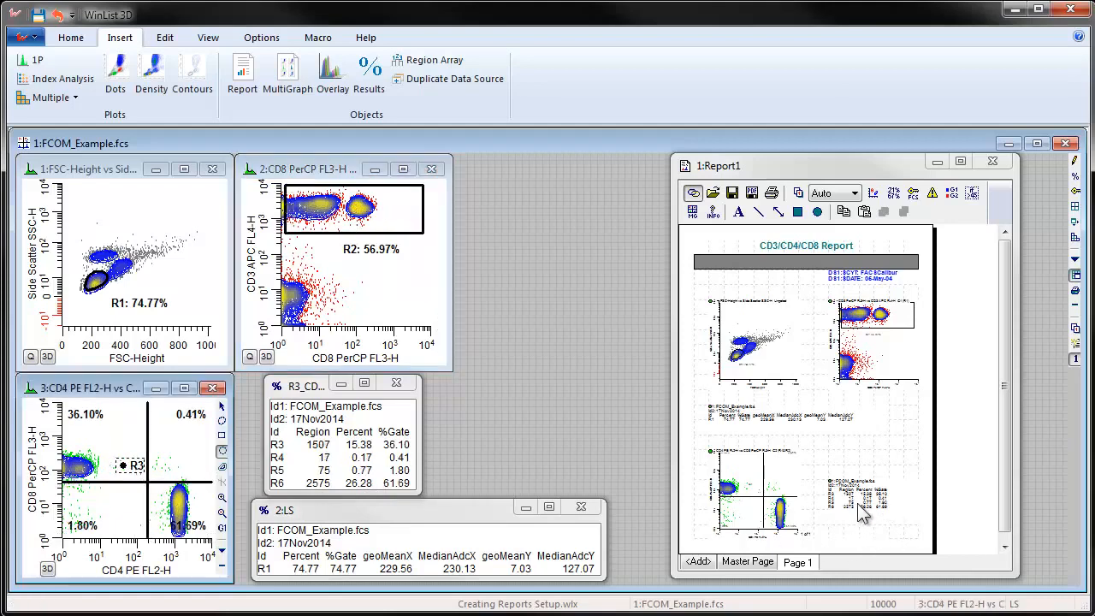